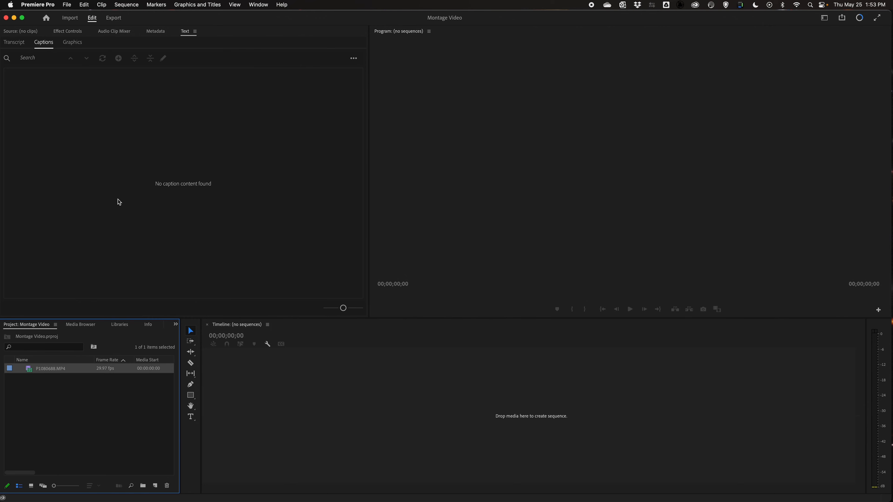
- Open P1080688.MP4 for source viewing and mark an In point at 00:01:15:10
left_click(30, 32)
double_click(32, 369)
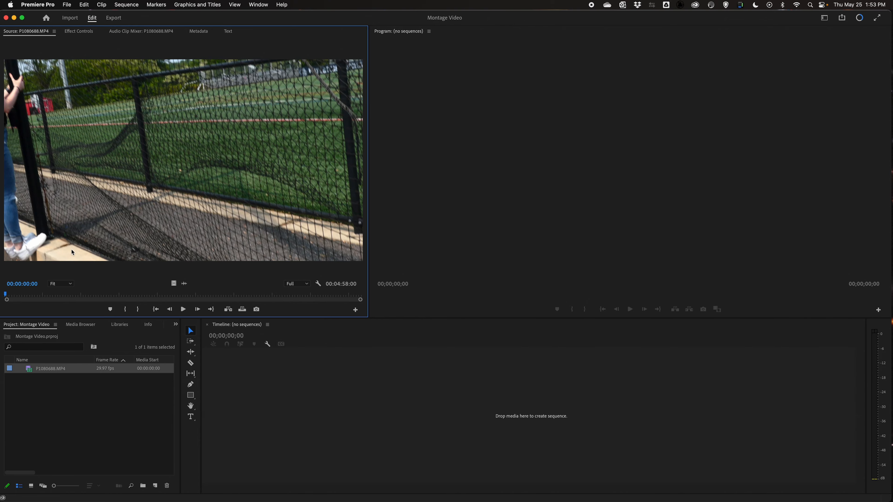
left_click_drag(7, 297, 84, 297)
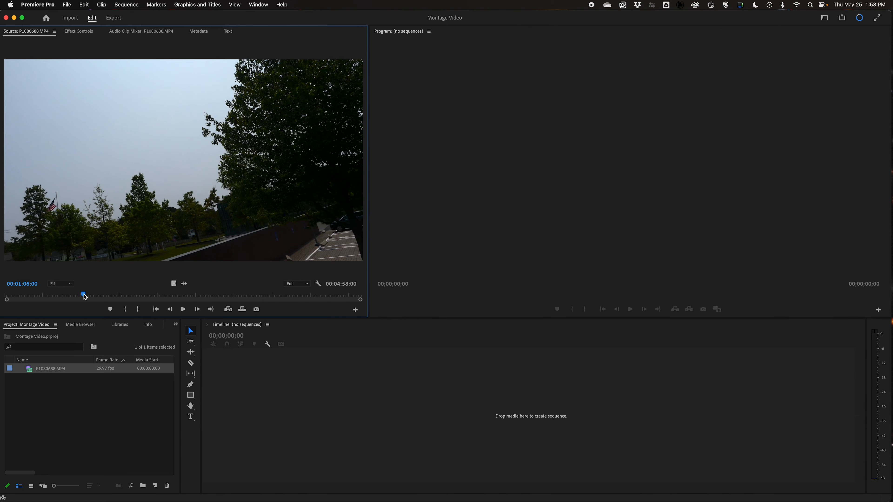
left_click_drag(85, 297, 95, 296)
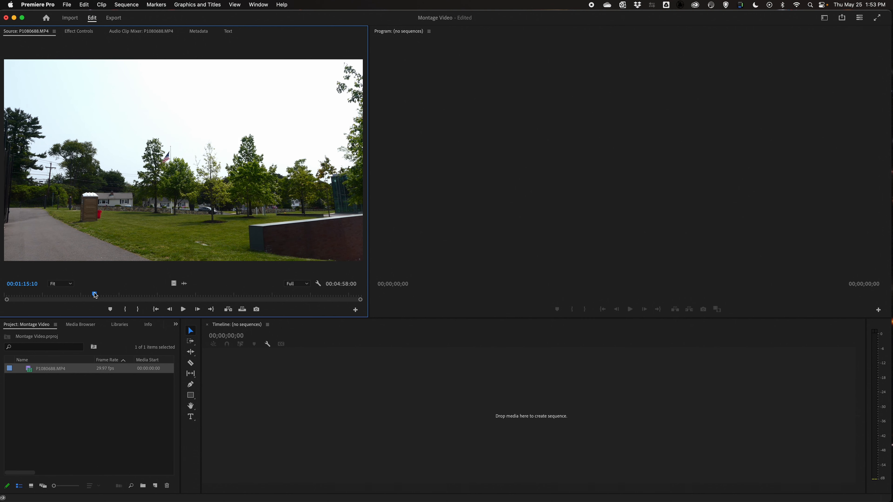
key("i")
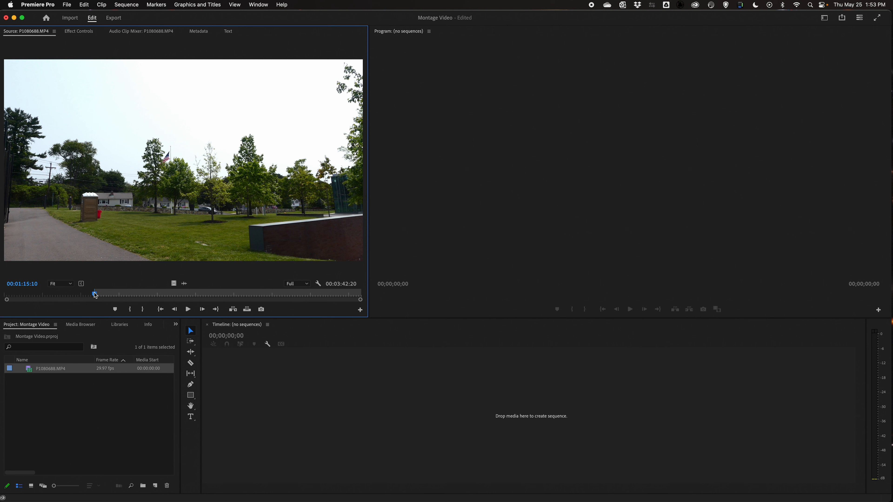
- Mute the computer's sound, play through the tree and parking lot shot, and mark its Out point at 00:01:25:01
key("space")
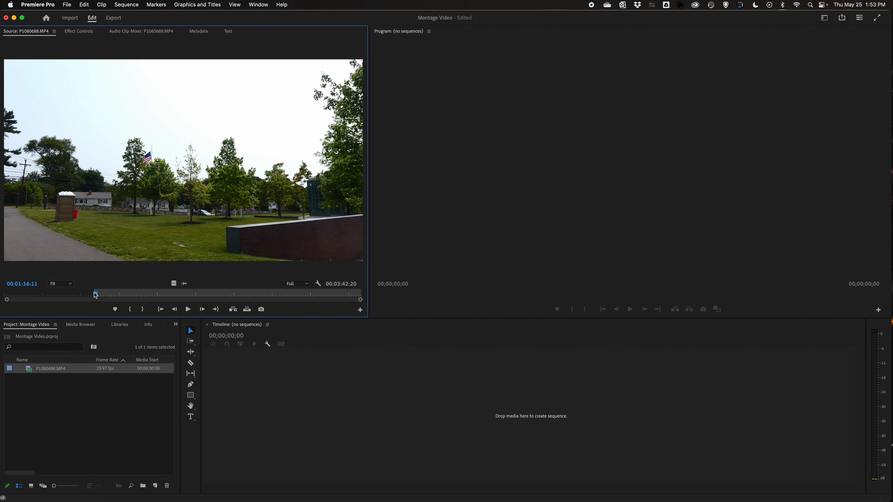
key("XF86AudioMute")
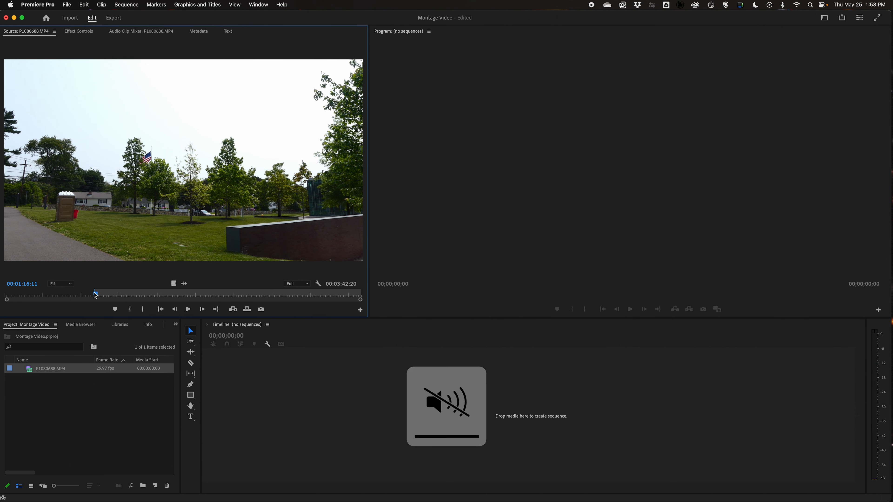
key("space")
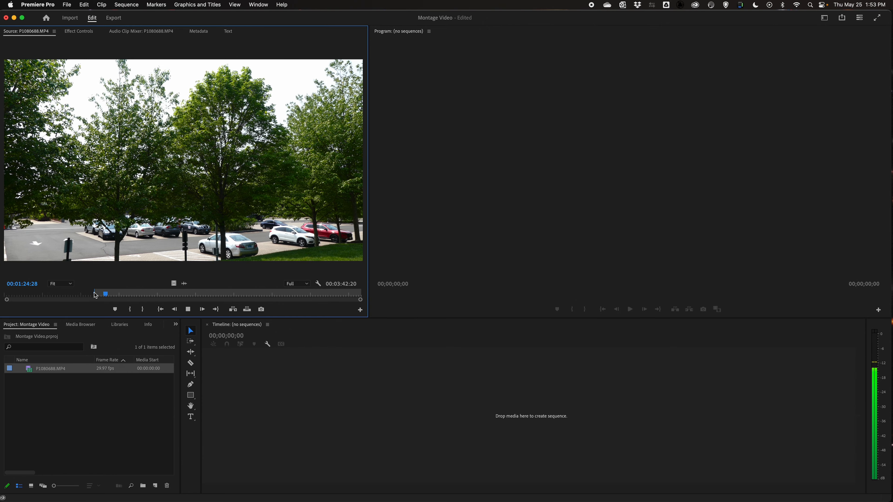
key("space")
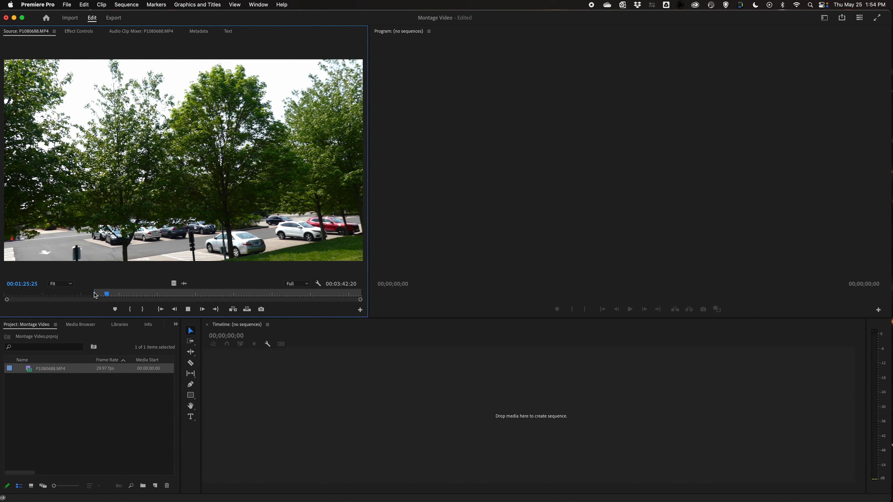
key("space")
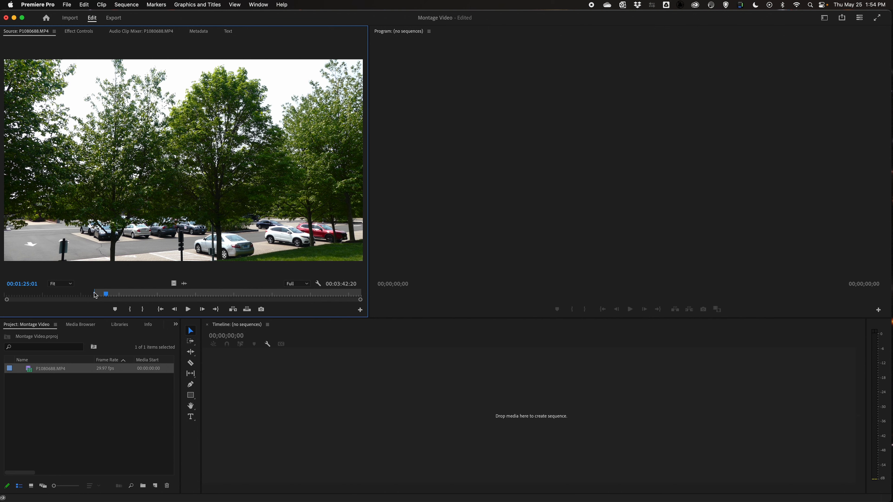
key("o")
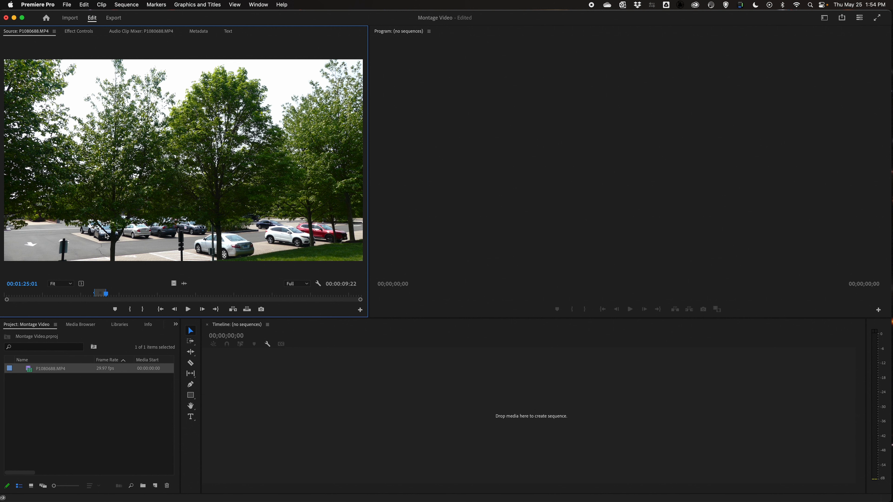
- Create a sequence from the marked range of P1080688.MP4 and rename the sequence Montage
left_click_drag(106, 236, 233, 392)
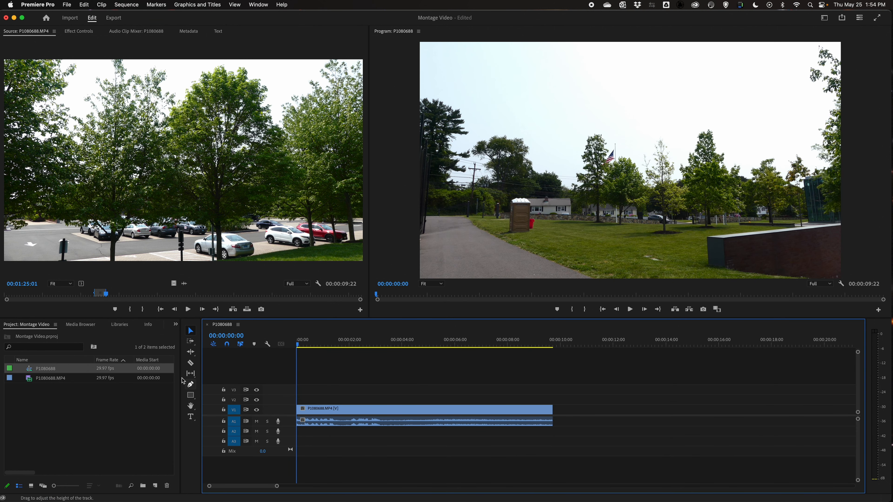
left_click(53, 368)
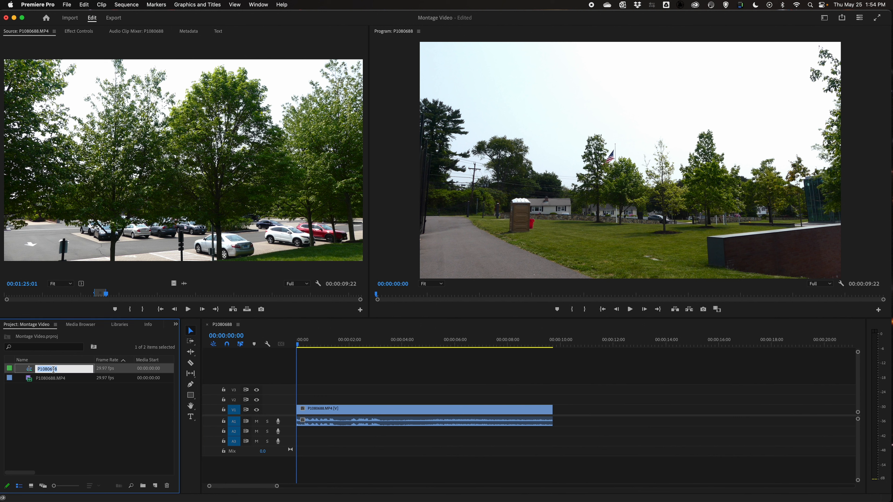
type("Montage")
left_click(50, 409)
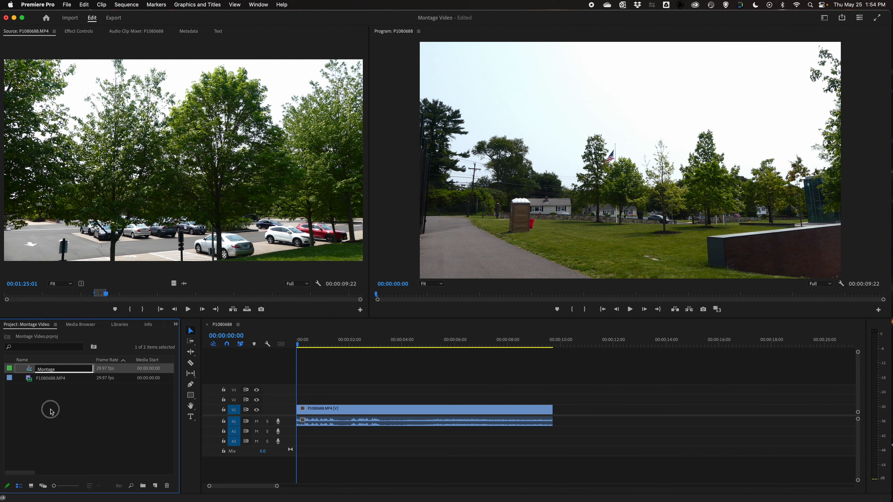
- Mark a 00:00:10:19 range of the source clip starting at 00:02:19:10 and overwrite it at the end of the Montage sequence
left_click(453, 347)
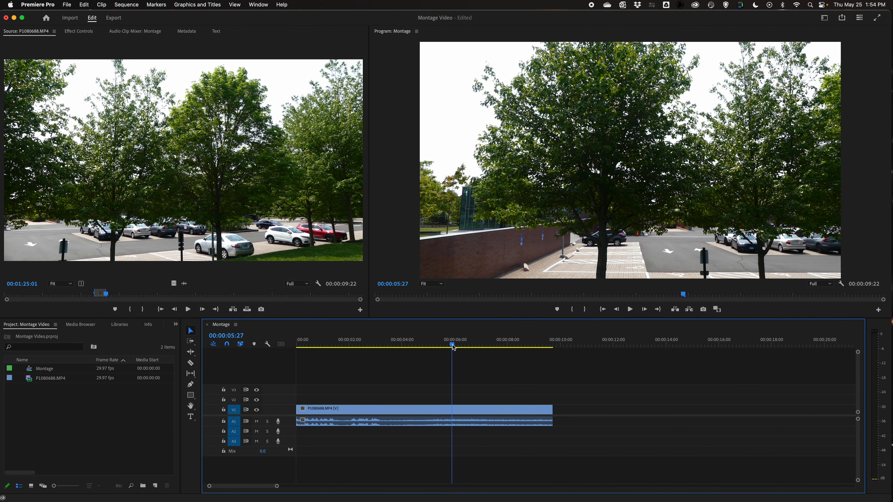
key("End")
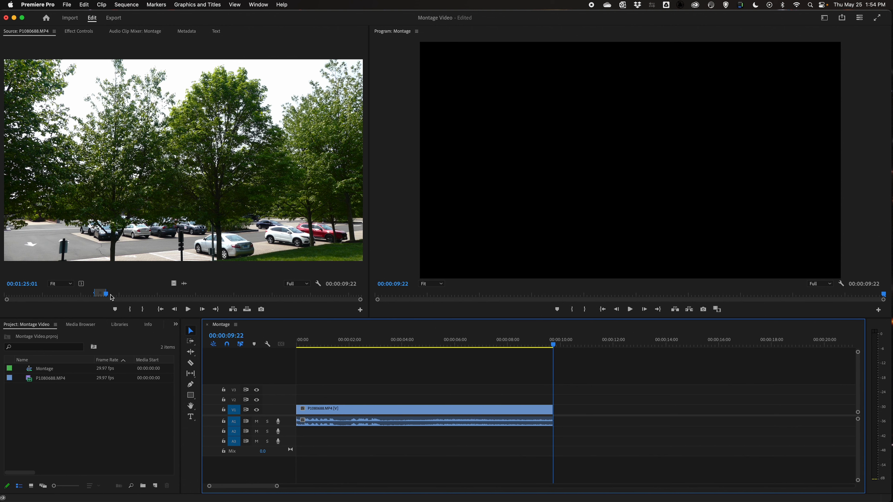
left_click_drag(106, 295, 172, 297)
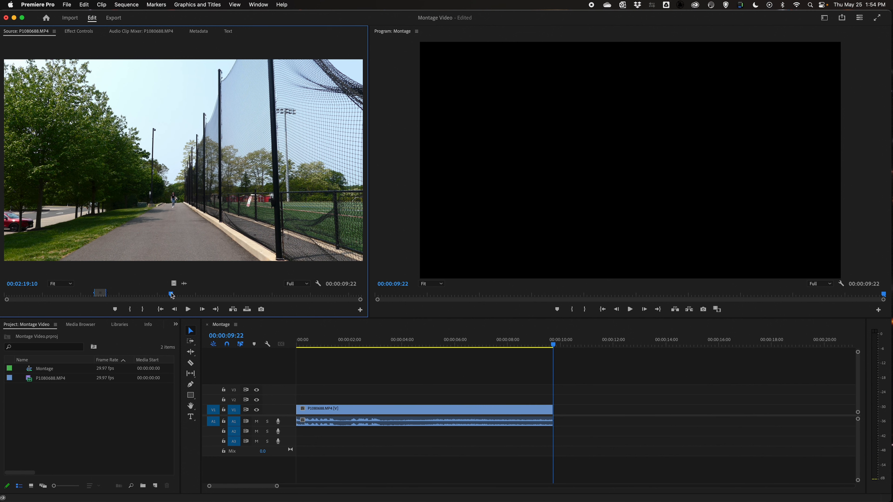
key("i")
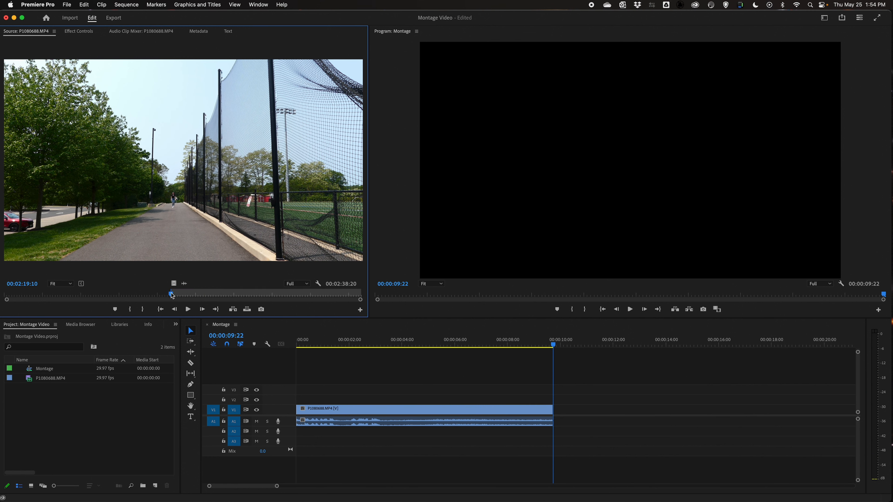
key("space")
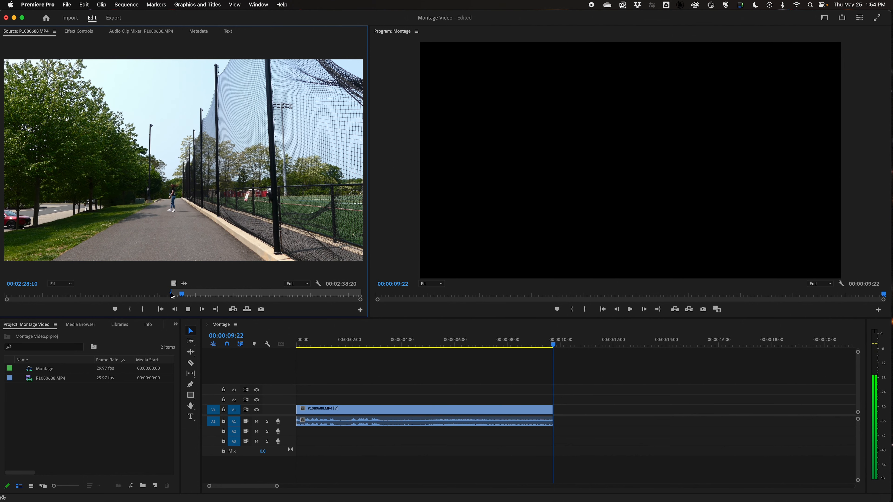
key("o")
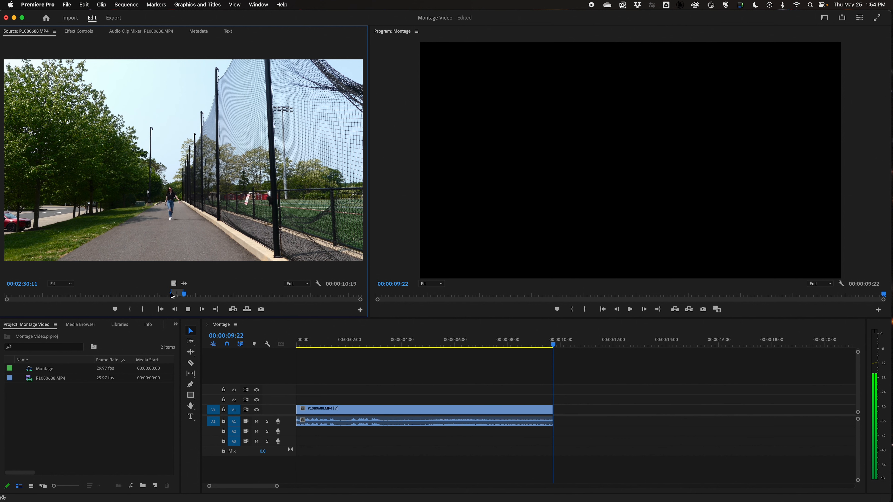
key("space")
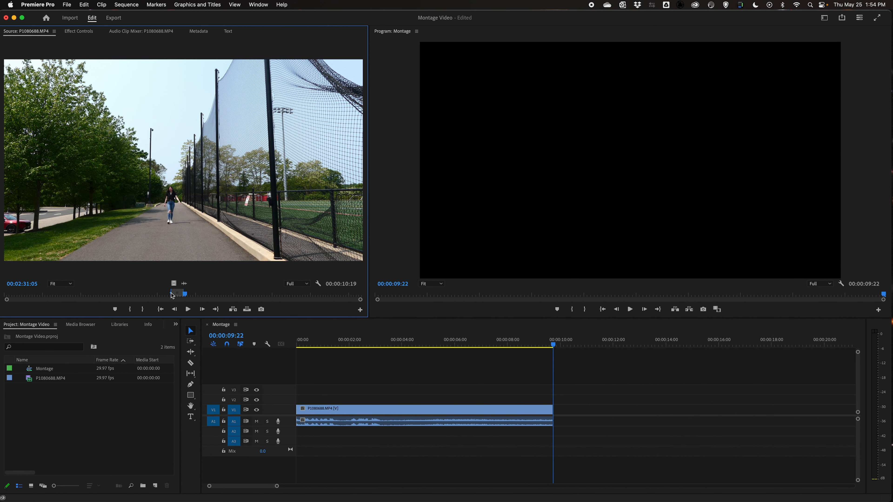
key("period")
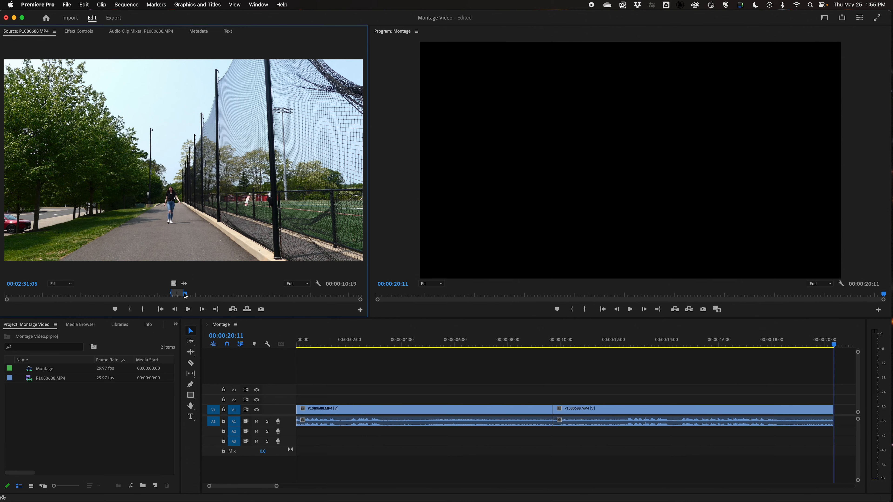
- Mark the wide side-view walking shot from 00:03:07:20 to 00:03:13:11 and overwrite it at the end of the sequence
left_click_drag(185, 295, 229, 295)
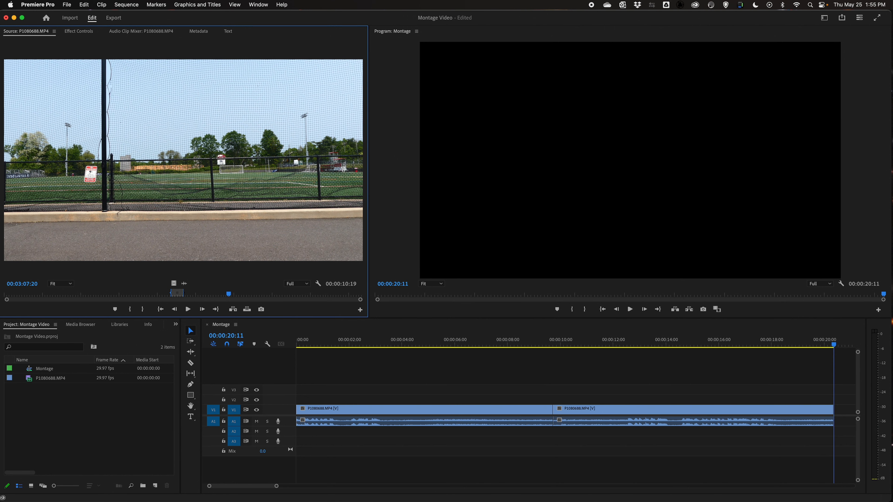
key("i")
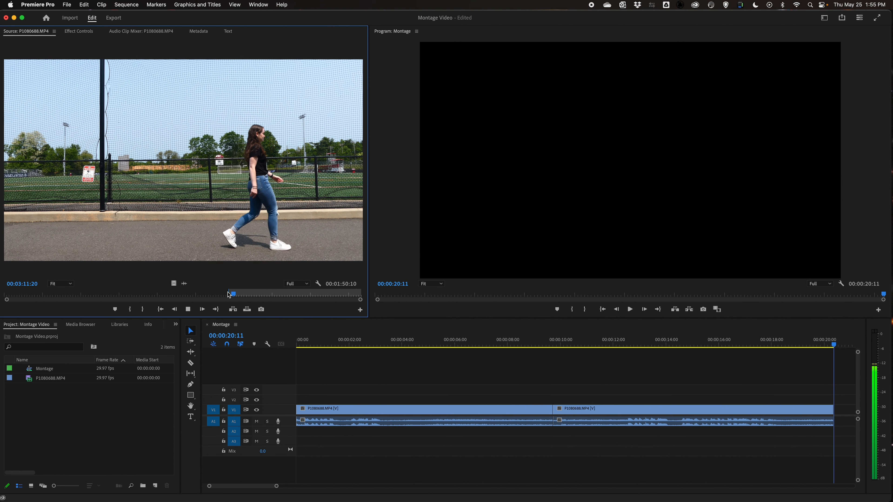
key("space")
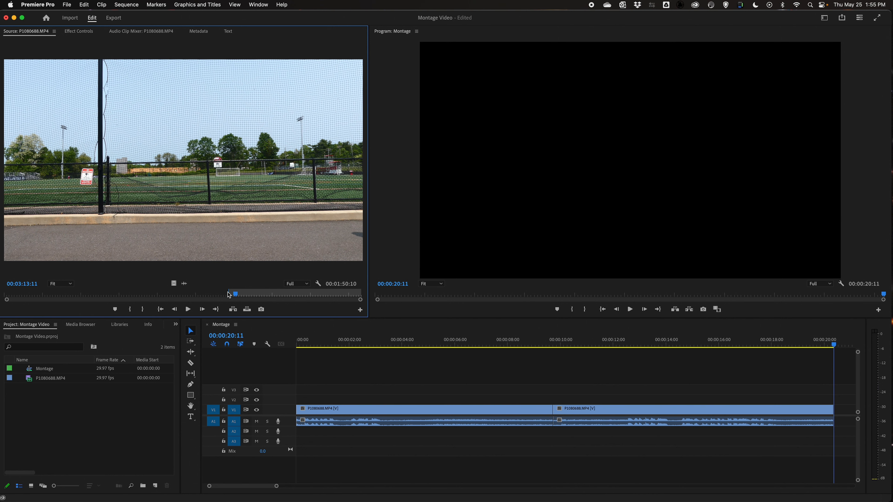
key("o")
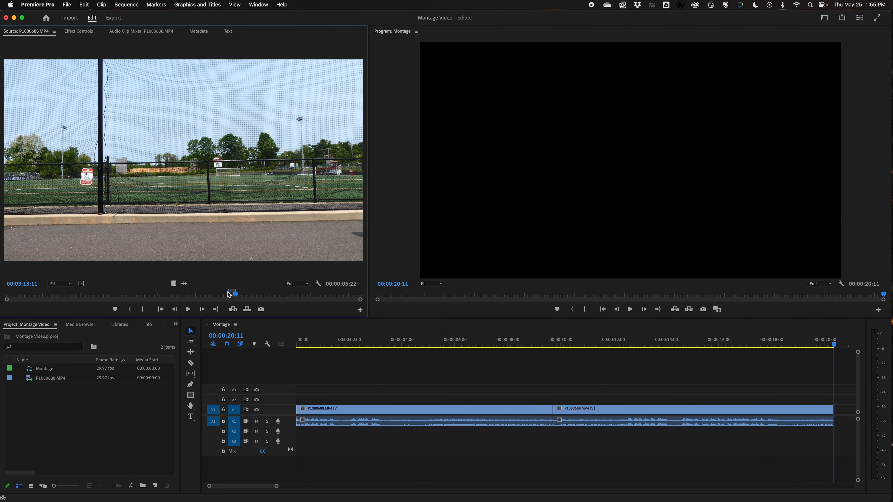
key("period")
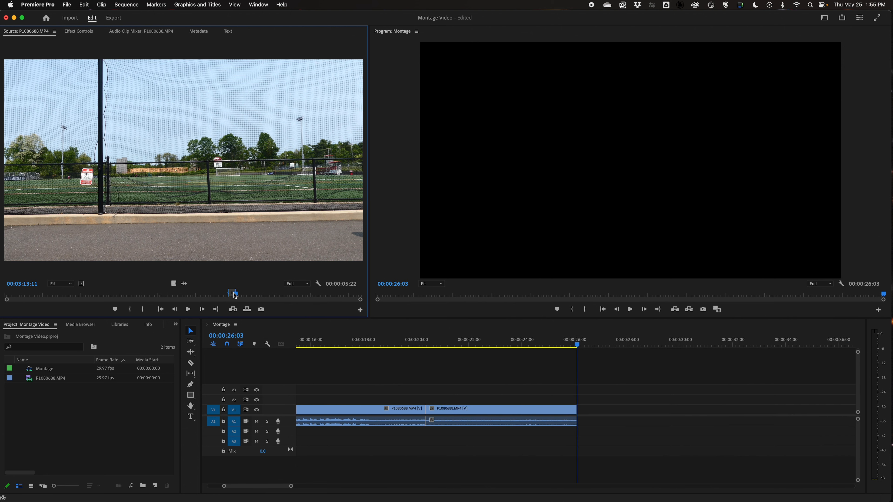
- Mark a 00:00:08:16 range of the closer side-view walking shot after 00:03:28:20 and overwrite it at the sequence's end
left_click_drag(234, 295, 252, 294)
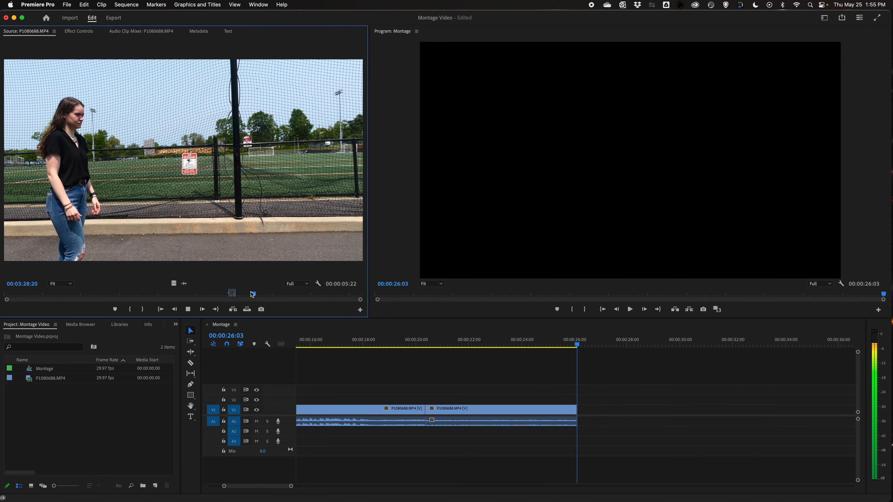
key("i")
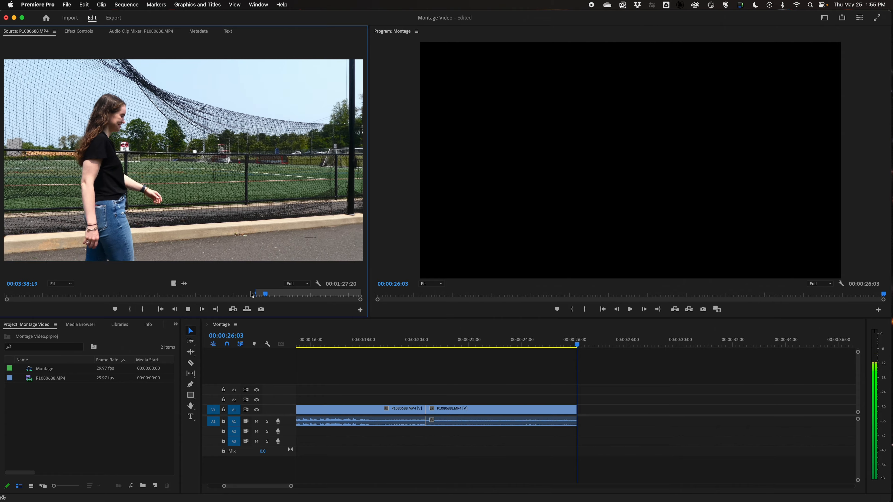
key("o")
key("space")
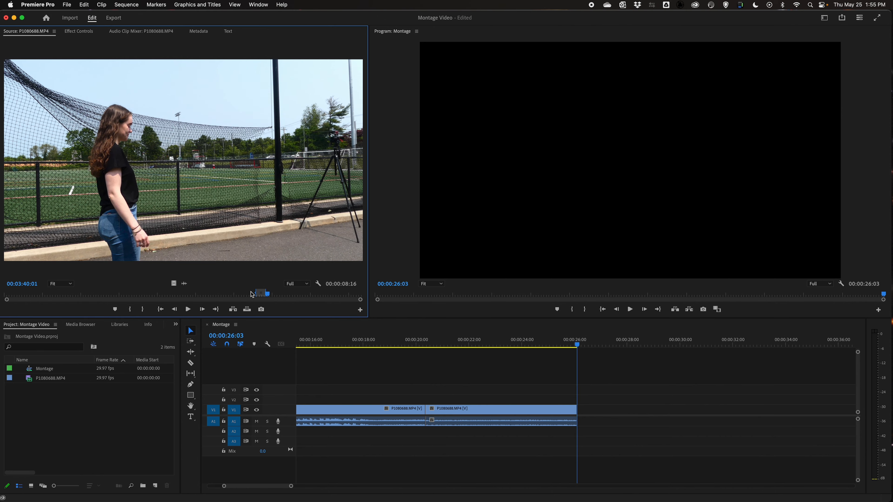
key(".")
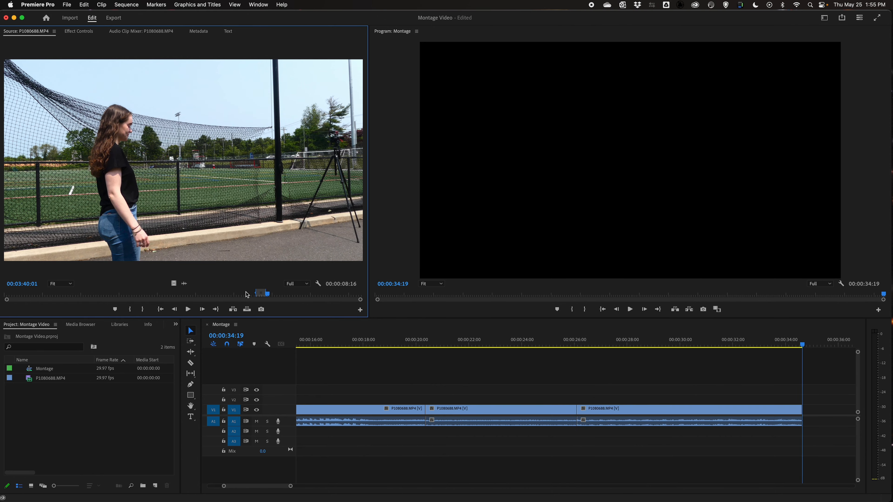
- Mark a 00:00:07:13 range around the woman's close-up near 00:03:56:20 and overwrite it at the end of the sequence
left_click(267, 295)
left_click_drag(267, 295, 287, 295)
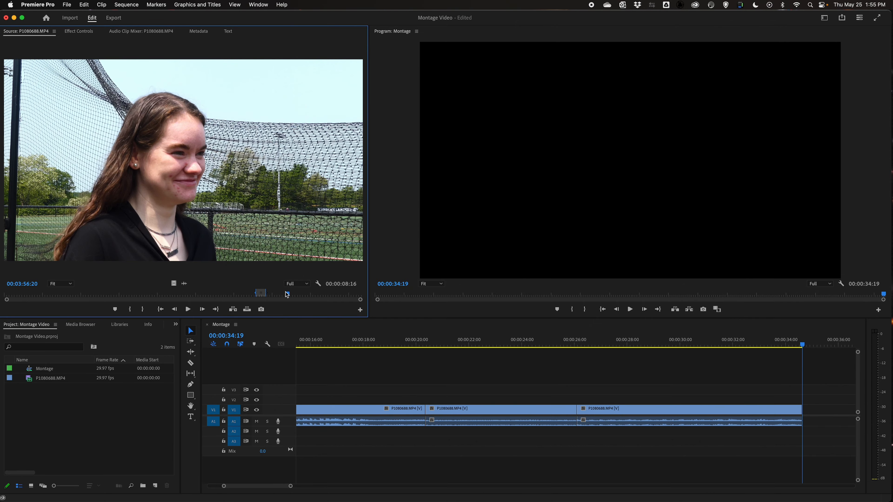
key("i")
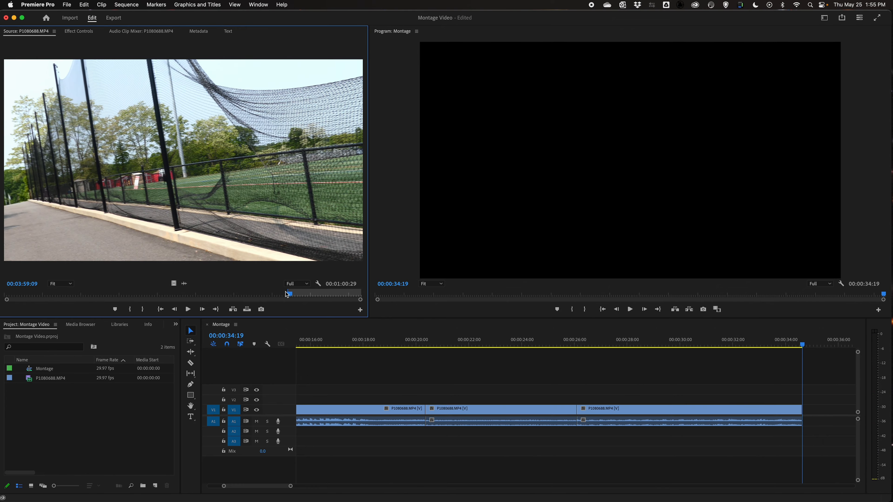
left_click_drag(286, 294, 277, 294)
key("space")
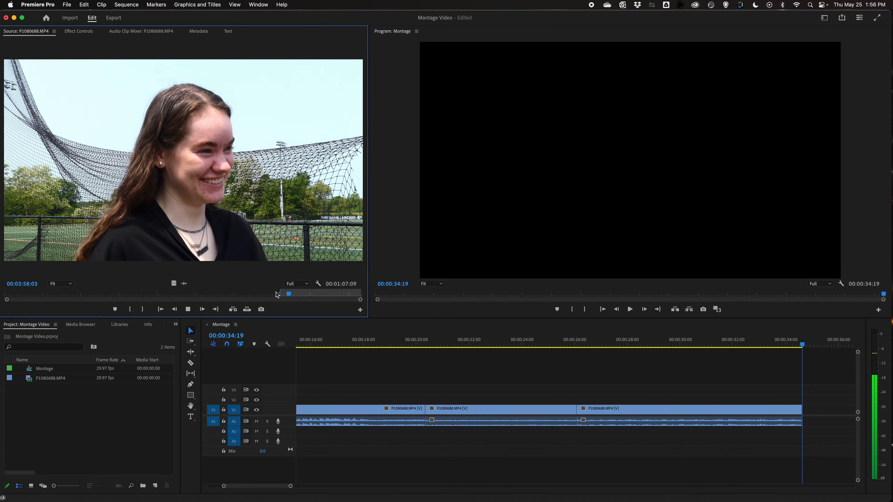
key("o")
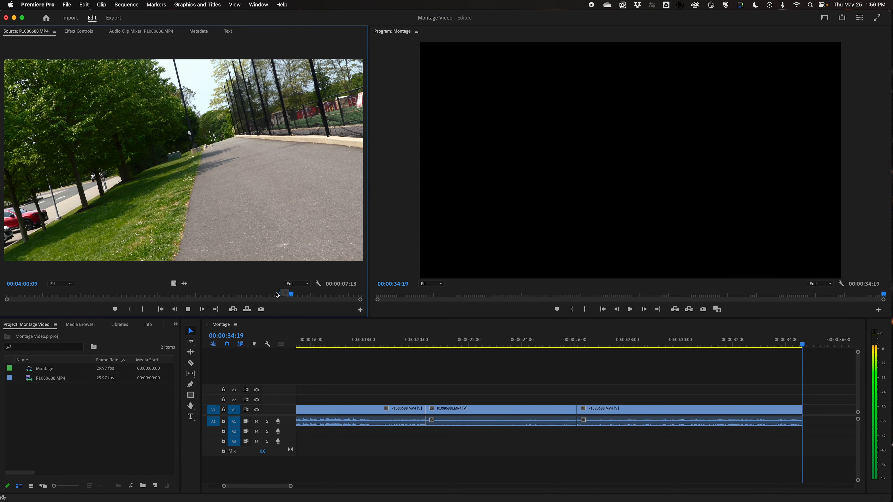
key(".")
- Mark a 00:00:10:01 range of the rear-view walking shot starting at 00:04:32:00 and overwrite it at the end of the sequence
left_click_drag(291, 294, 304, 296)
left_click_drag(306, 295, 329, 296)
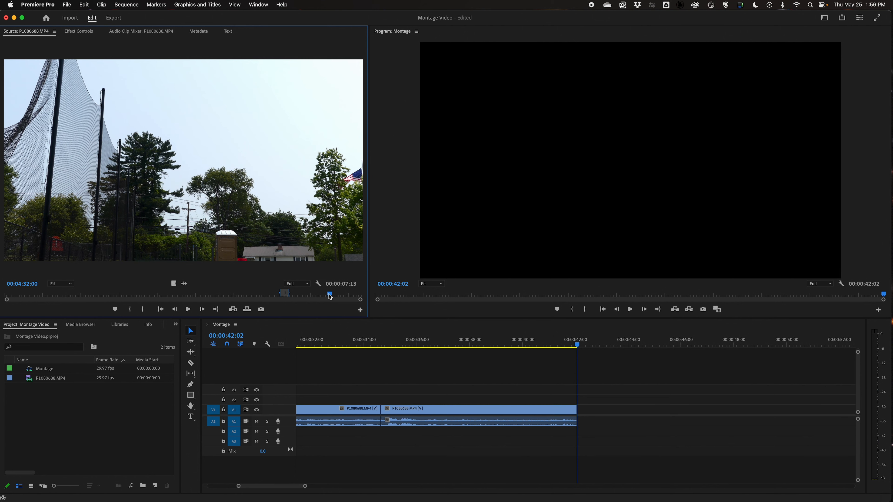
key("i")
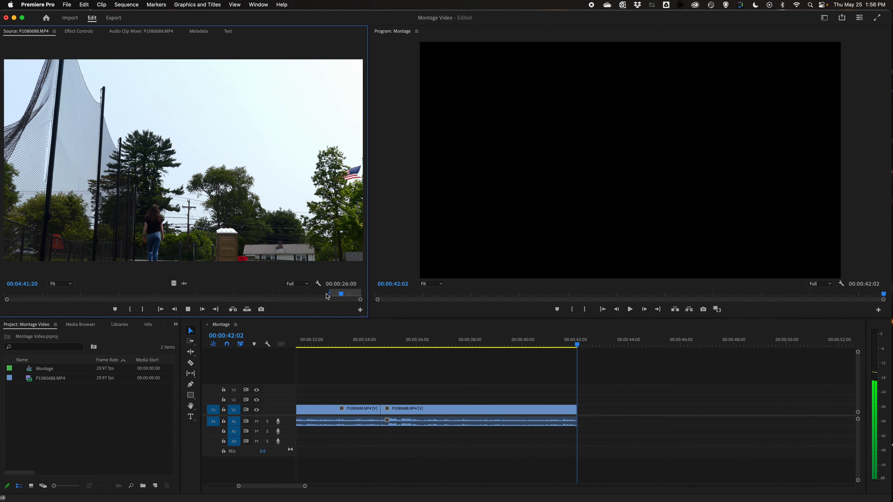
key("o")
key("period")
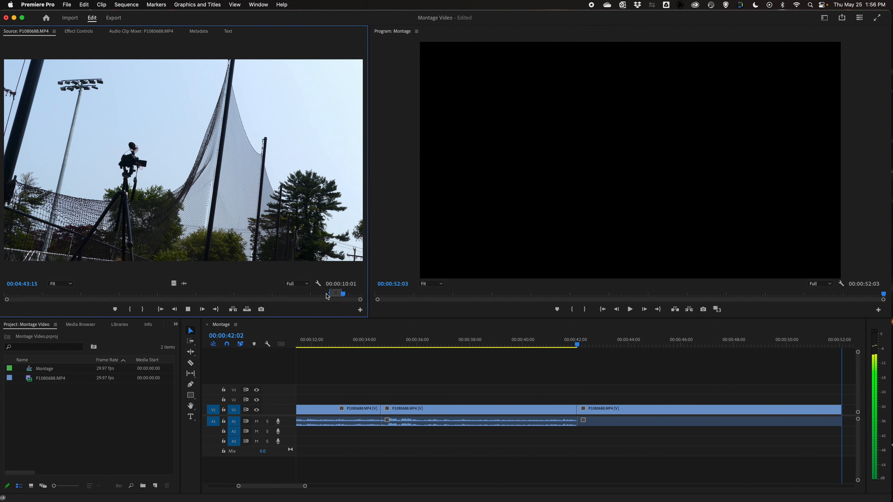
- Fit the whole sequence in the timeline and switch to Safari for the Pixabay beats music page
left_click(438, 364)
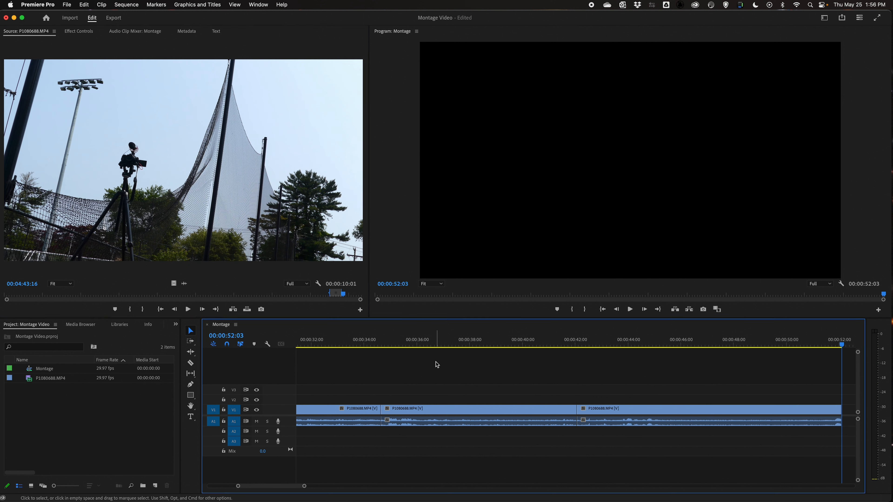
key("backslash")
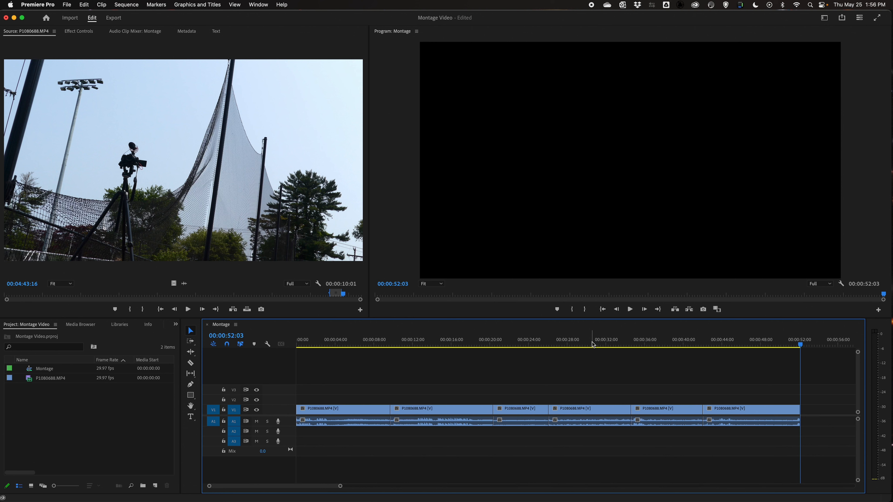
mouse_move(427, 493)
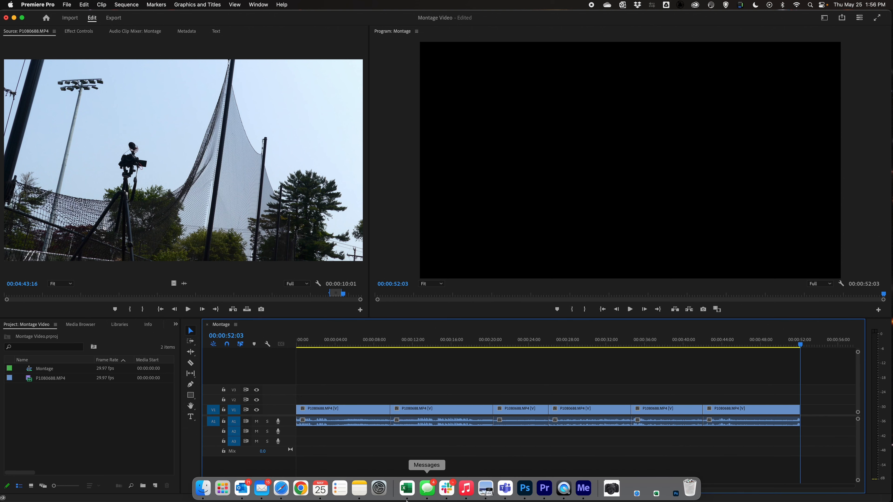
left_click(281, 488)
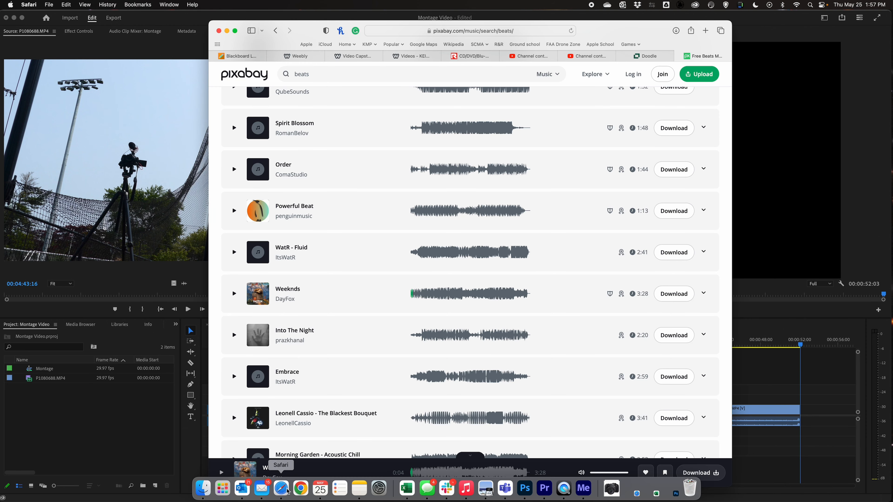
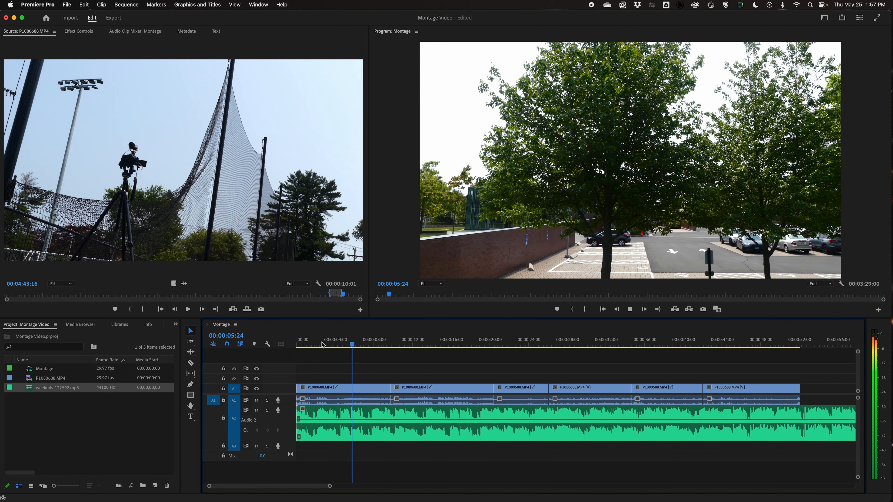
- Play the sequence with its music from 00:00:04:16 to find a beat for the first cut
left_click(340, 344)
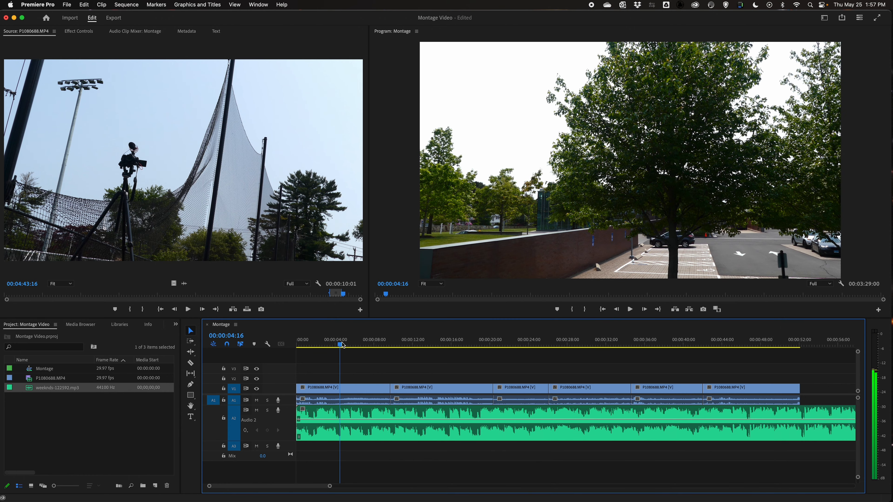
key("space")
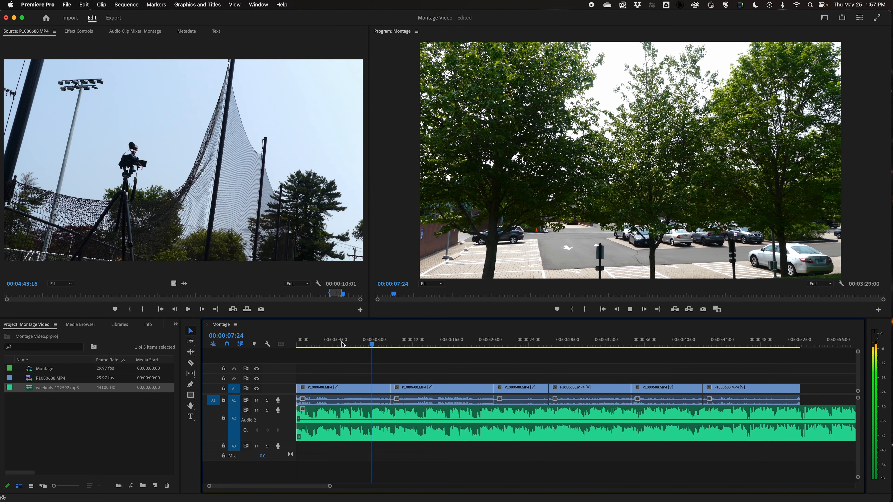
key("space")
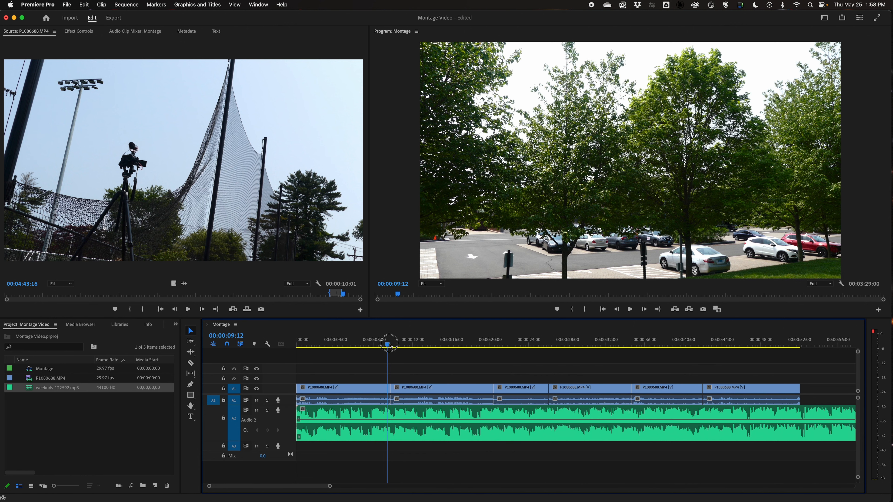
left_click_drag(389, 346, 373, 345)
key("space")
key("space")
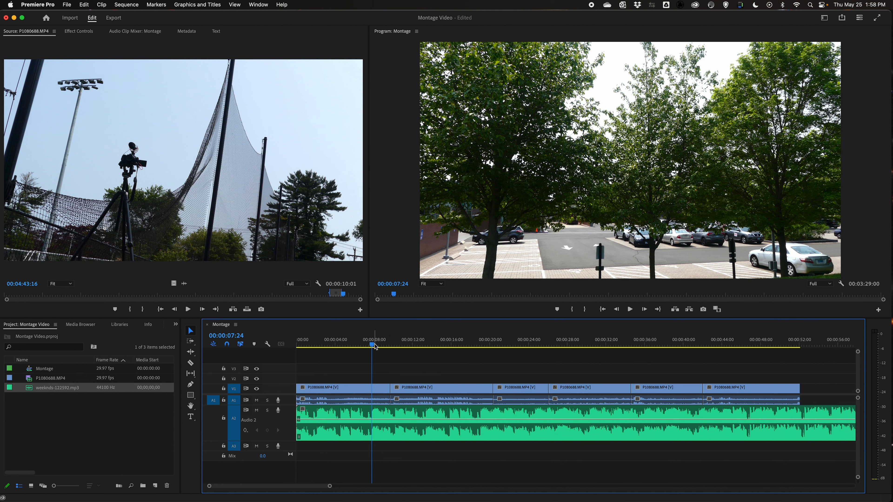
- Place the playhead on the beat at 00:00:07:24 and ripple trim the end of the first clip to it
mouse_move(374, 348)
left_mouse_down()
mouse_move(483, 345)
mouse_move(372, 347)
left_mouse_up()
key("space")
key("equal")
key("equal")
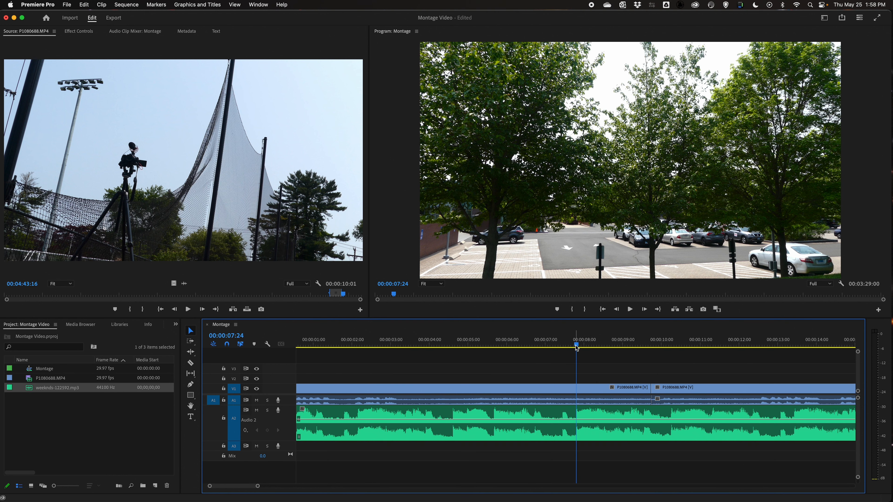
left_click_drag(575, 347, 575, 347)
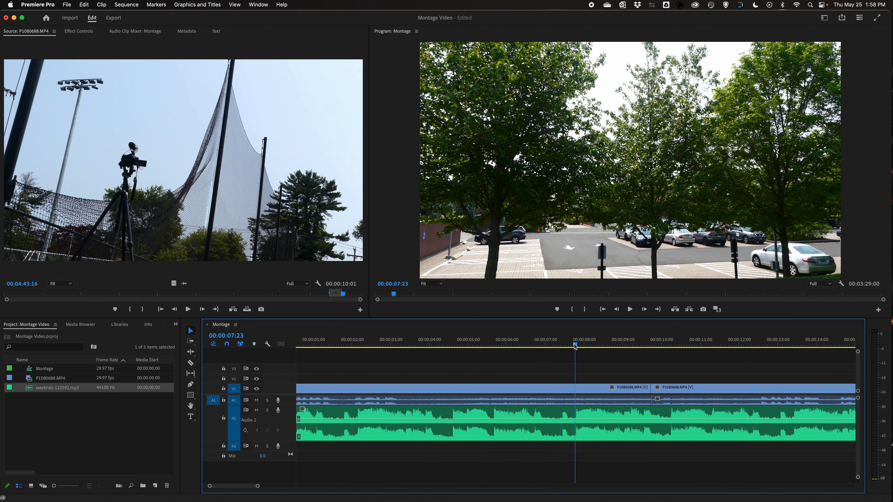
left_click(575, 347)
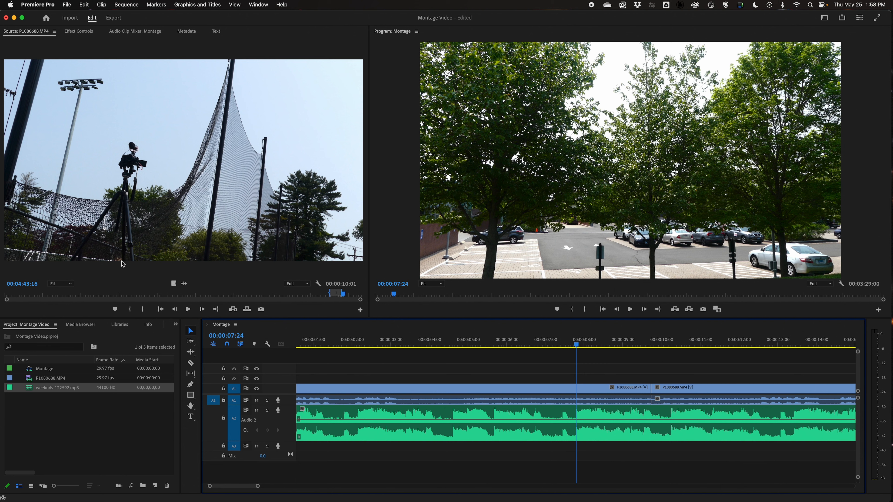
left_click(191, 353)
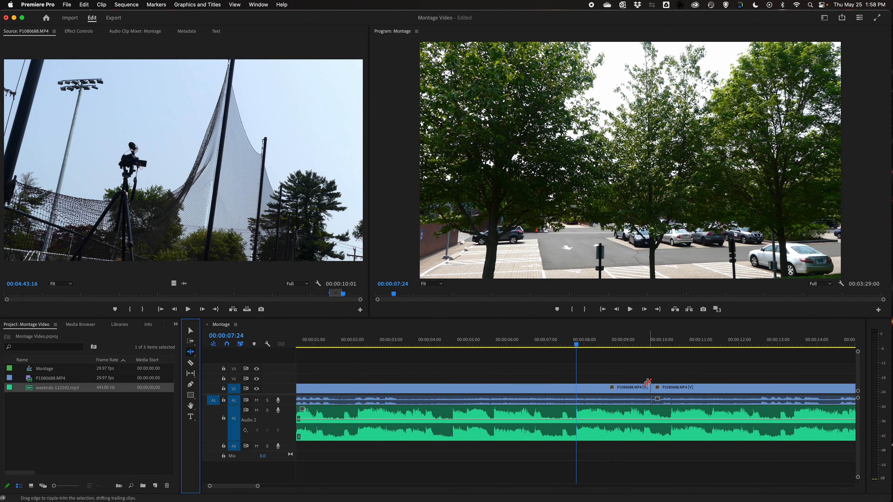
left_click_drag(650, 388, 576, 388)
- Play back the first cut against the music, starting a few seconds before it
left_click(544, 343)
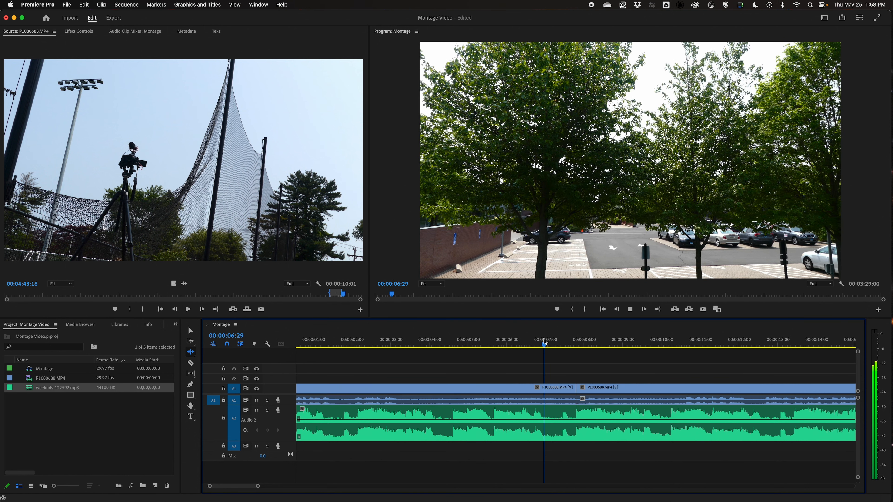
left_click(523, 342)
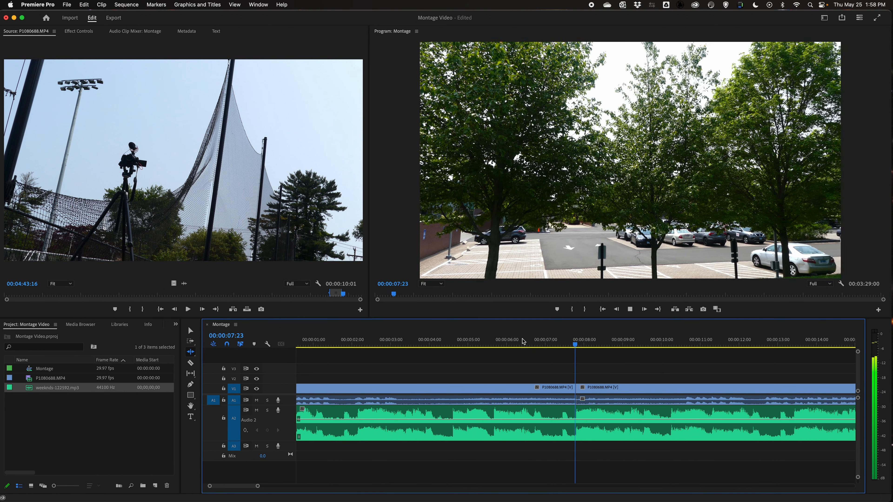
left_click(495, 342)
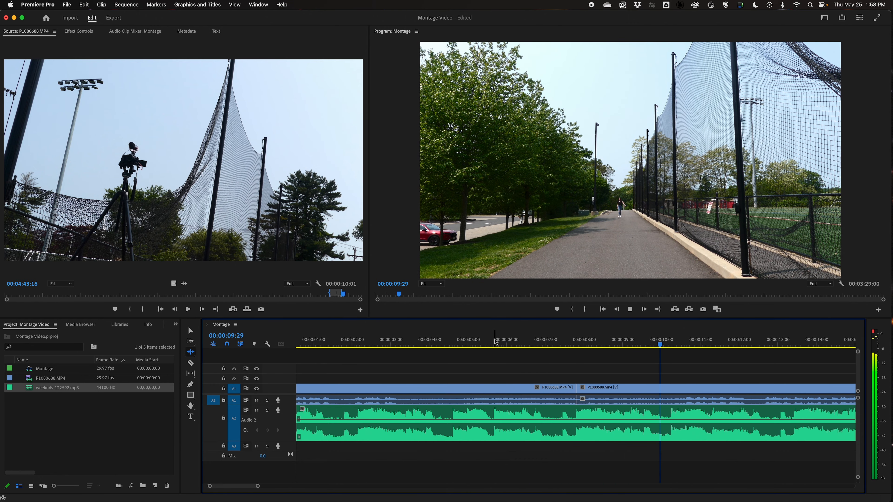
key("space")
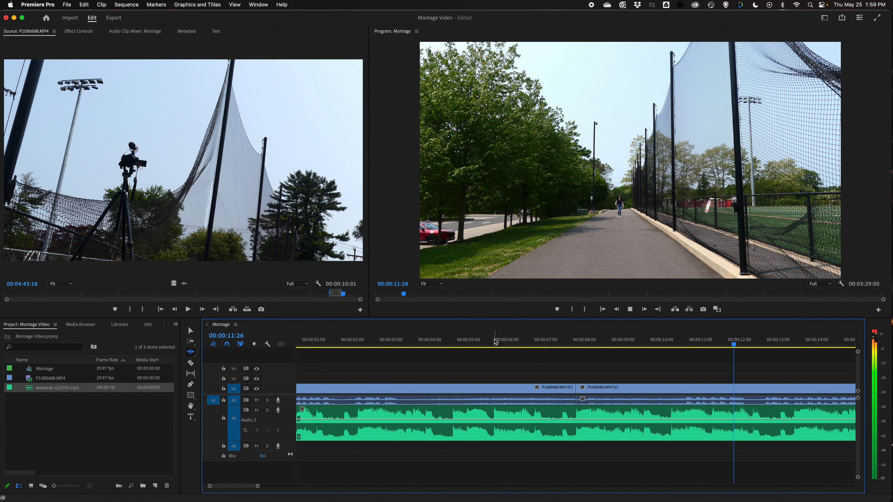
- Mute audio track A1 and replay the sequence from about 00:00:07:00 with only the music
scroll(604, 361, "right", 2)
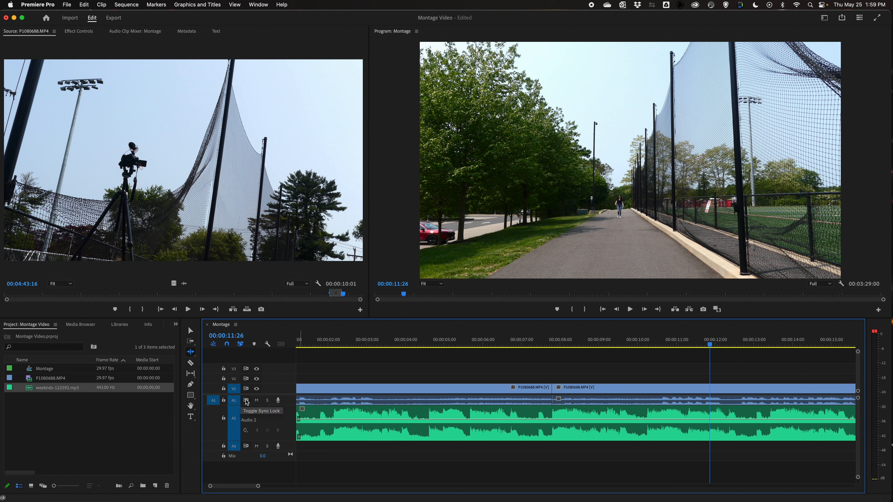
left_click(257, 400)
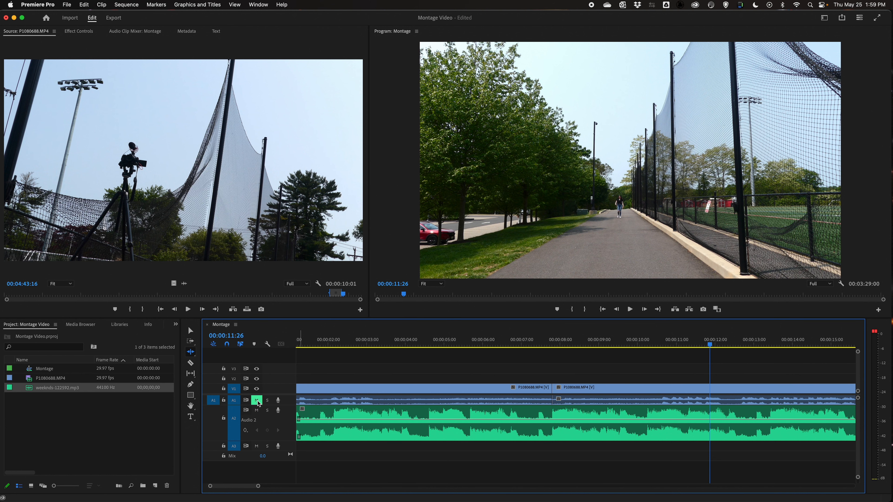
left_click(522, 347)
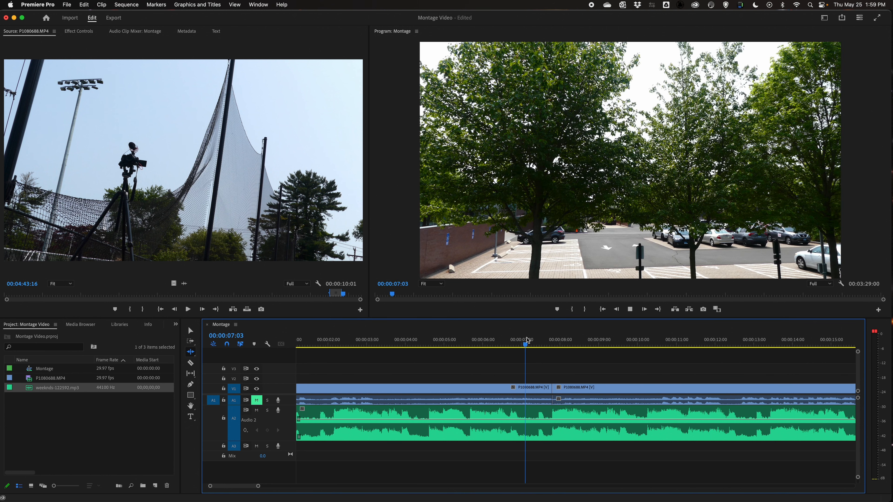
key("space")
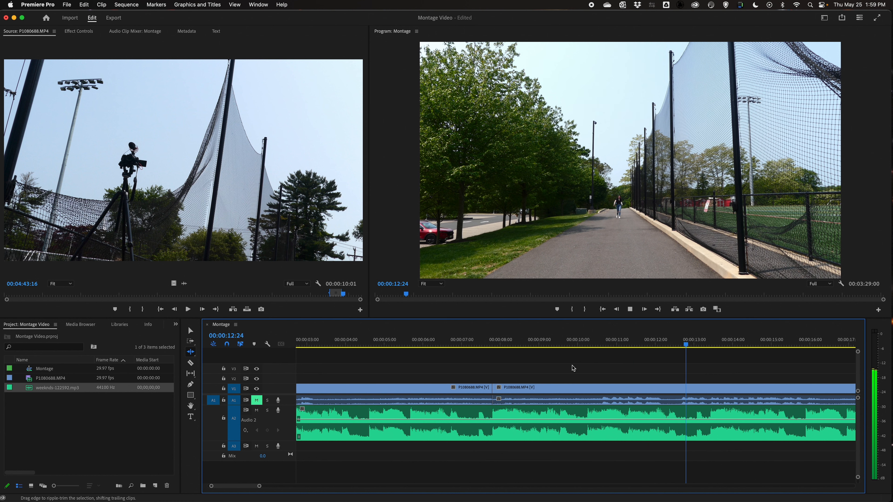
- Place the playhead on the beat at 00:00:13:13 and ripple trim the end of the second clip to it
key("space")
left_click_drag(713, 346, 711, 348)
scroll(716, 371, "right", 5)
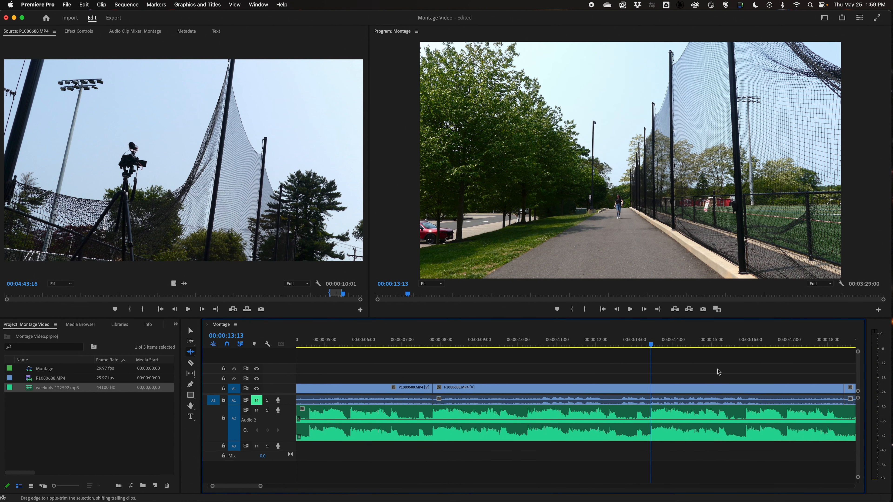
scroll(718, 371, "right", 5)
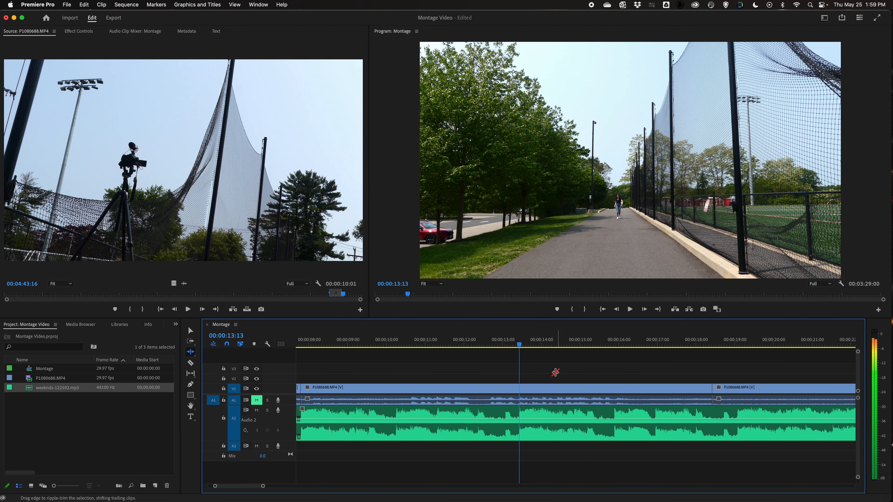
left_click_drag(708, 387, 518, 387)
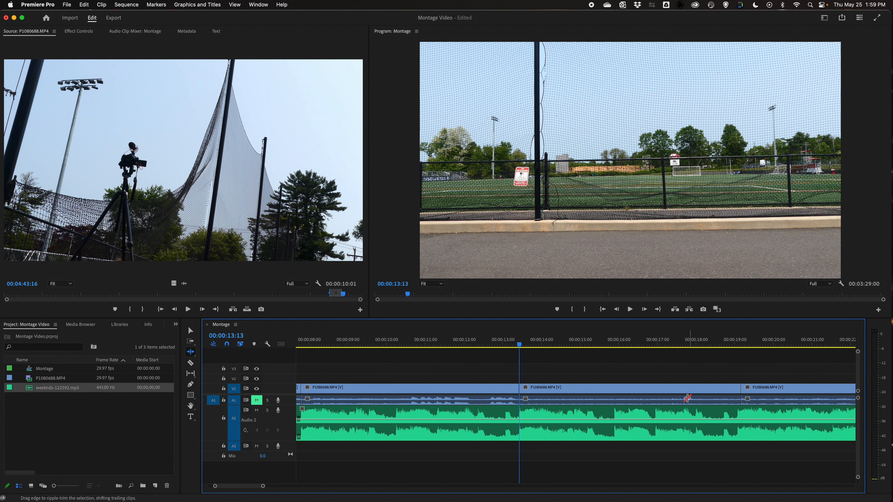
- Scrub into the third clip to 00:00:15:01 and fit all the video clips in the timeline view
key("backslash")
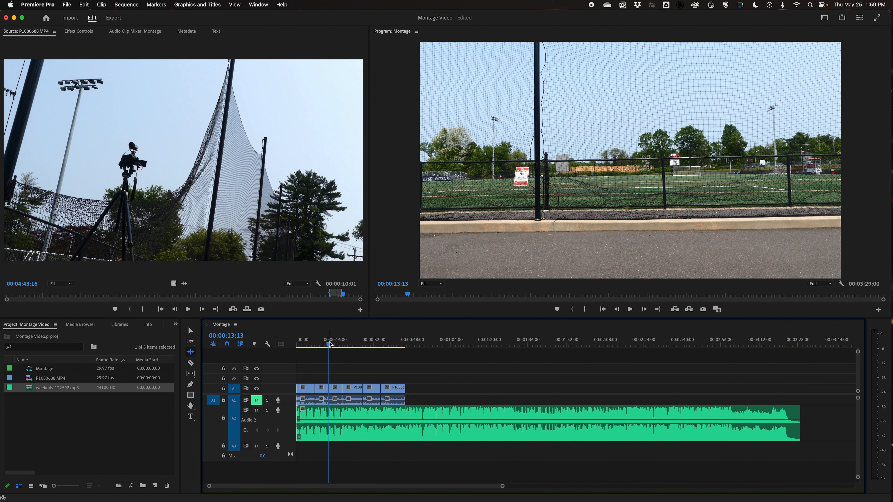
left_click_drag(331, 344, 334, 345)
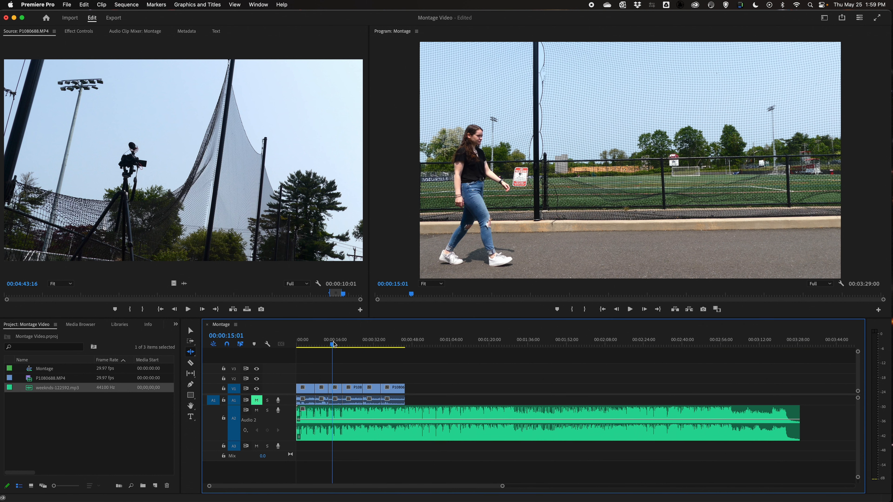
key("backslash")
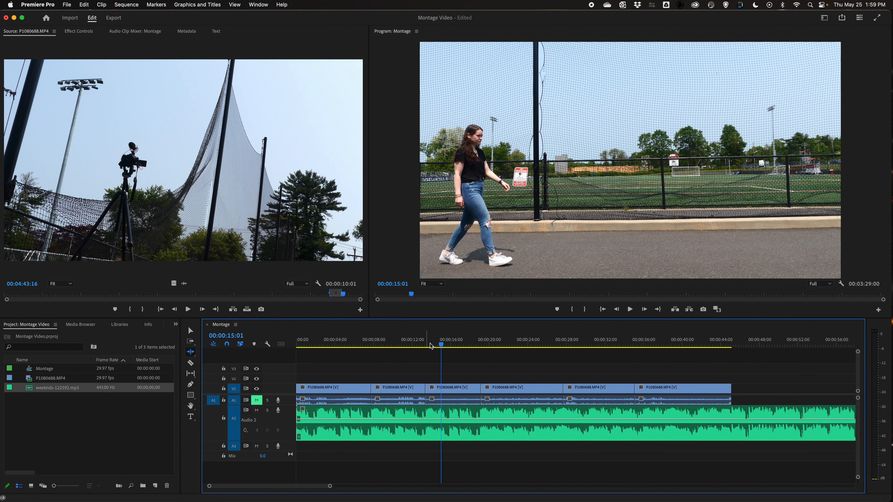
scroll(549, 340, "right", 2)
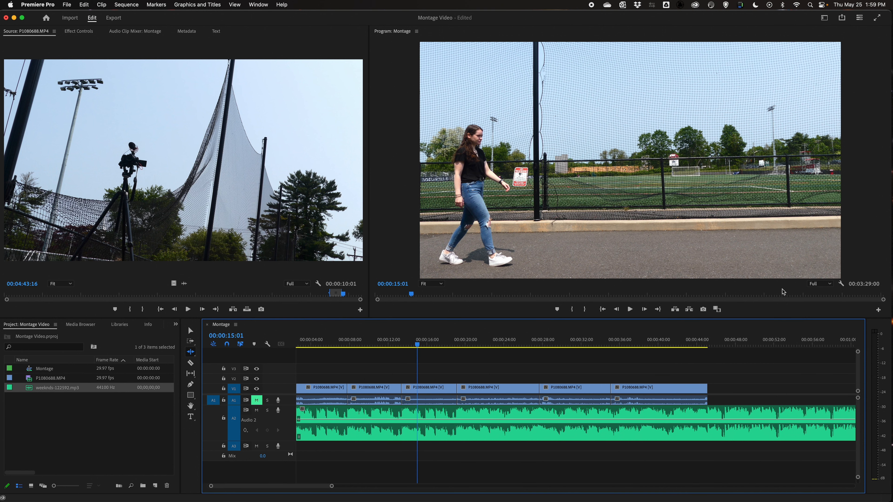
- Move the sequence playhead to timecode 00:00:01:00
left_click(398, 284)
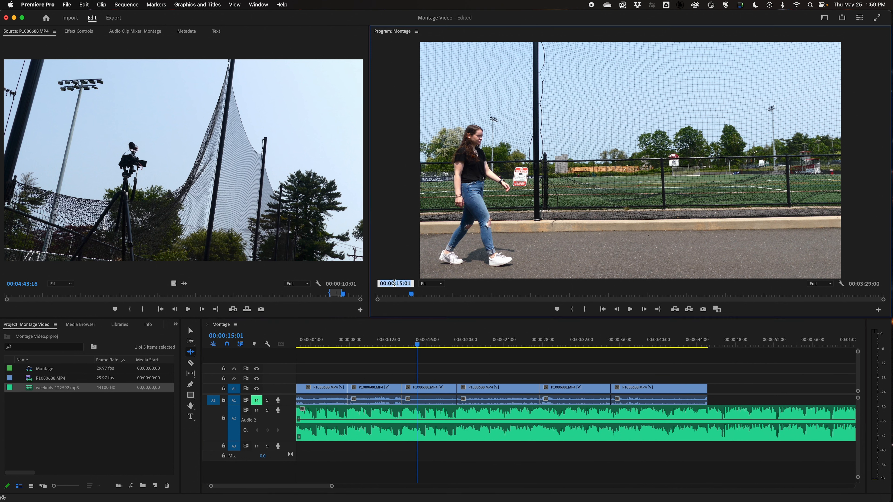
left_click_drag(396, 285, 422, 286)
type("100")
key("Return")
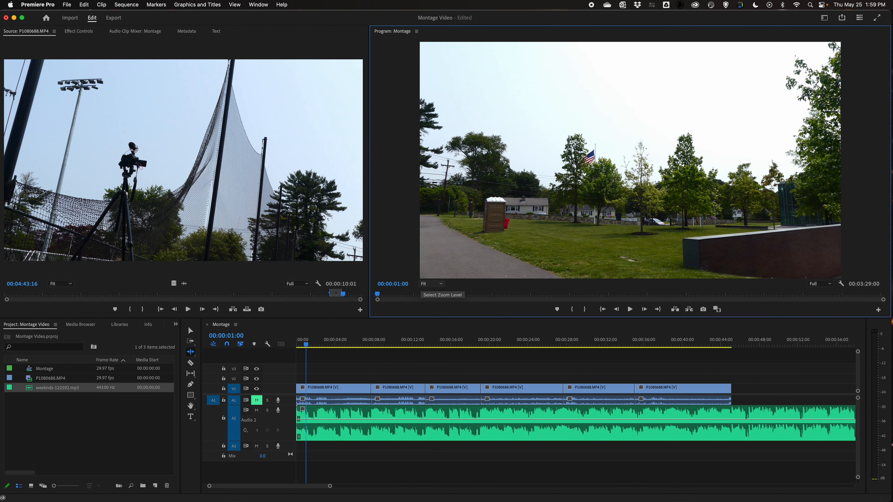
- Move the sequence playhead to timecode 00:00:30:00
left_click(402, 283)
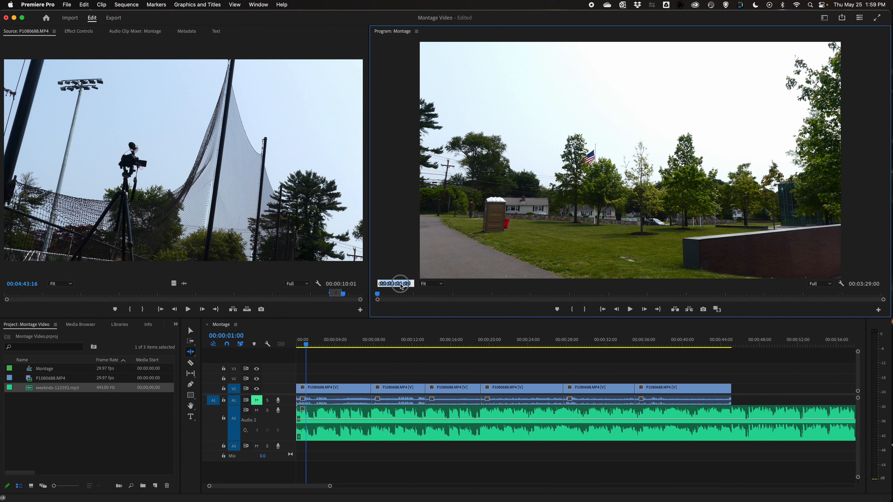
left_click_drag(402, 283, 397, 285)
type("30")
key("Return")
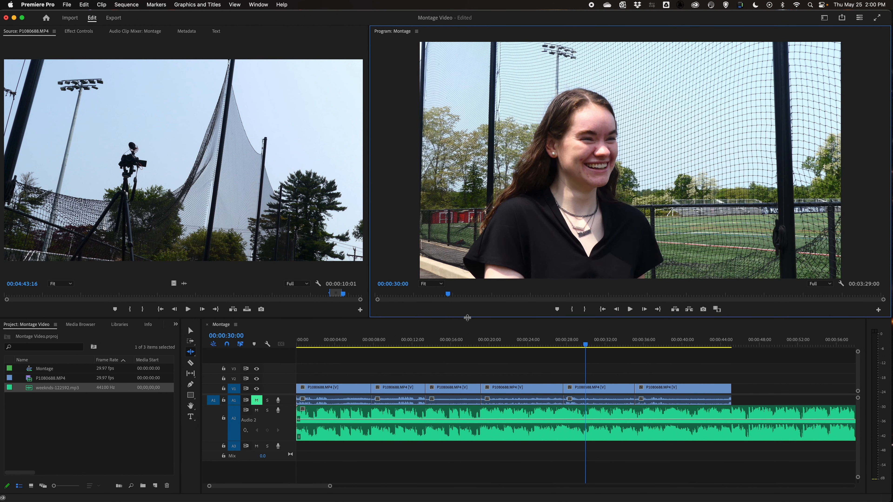
- Cut the music track at the playhead at 00:00:30:00 and delete the part after the cut
key("c")
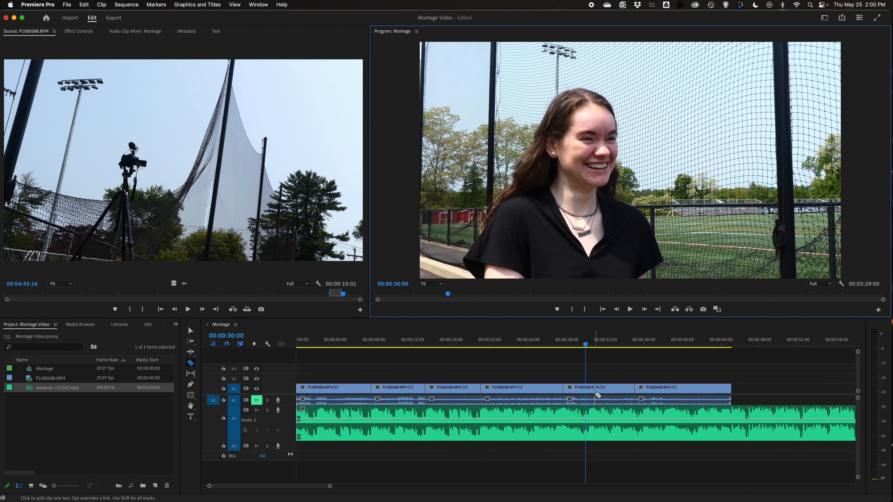
left_click(588, 413)
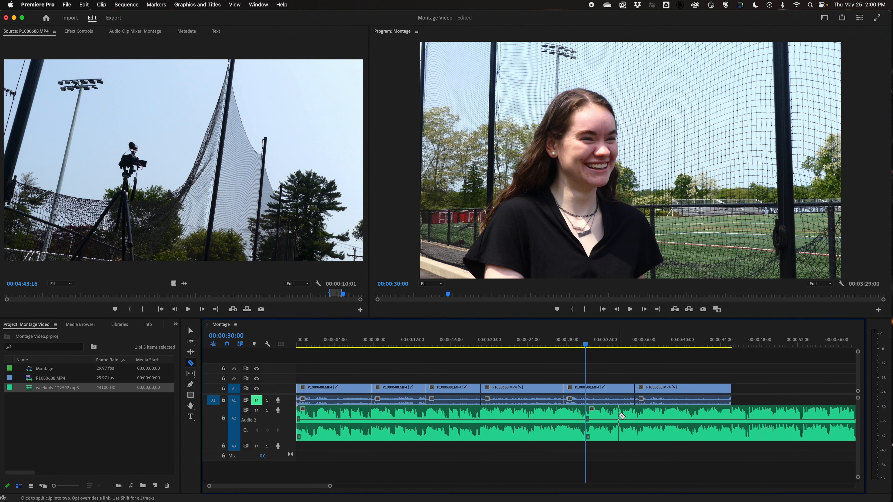
key("v")
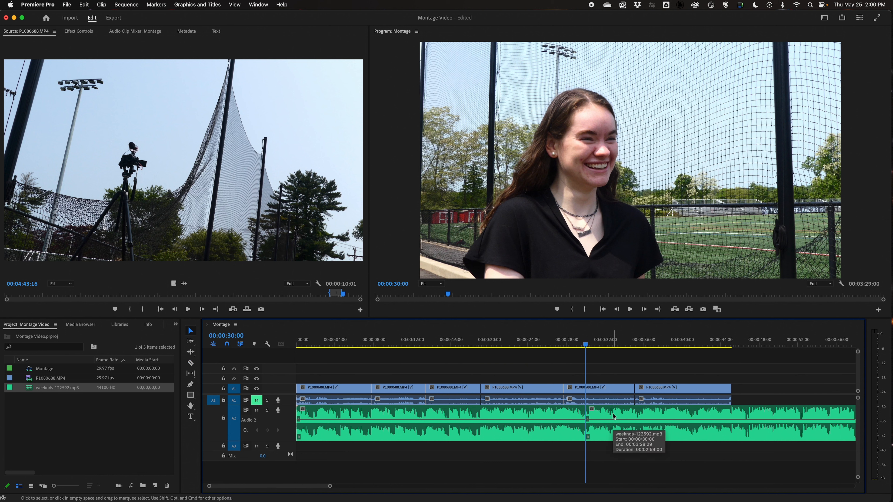
left_click(614, 416)
key("BackSpace")
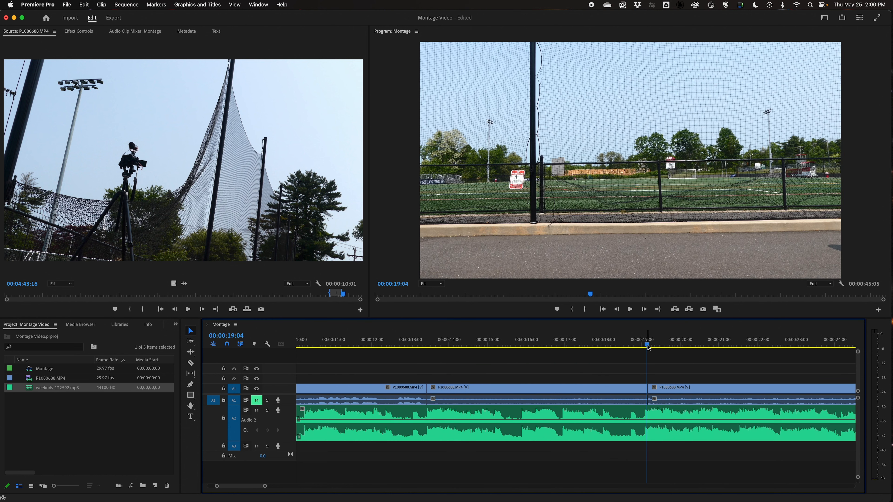
- Place the playhead on the beat at 00:00:19:02 and ripple trim the end of the third clip to it
left_click_drag(648, 347, 644, 348)
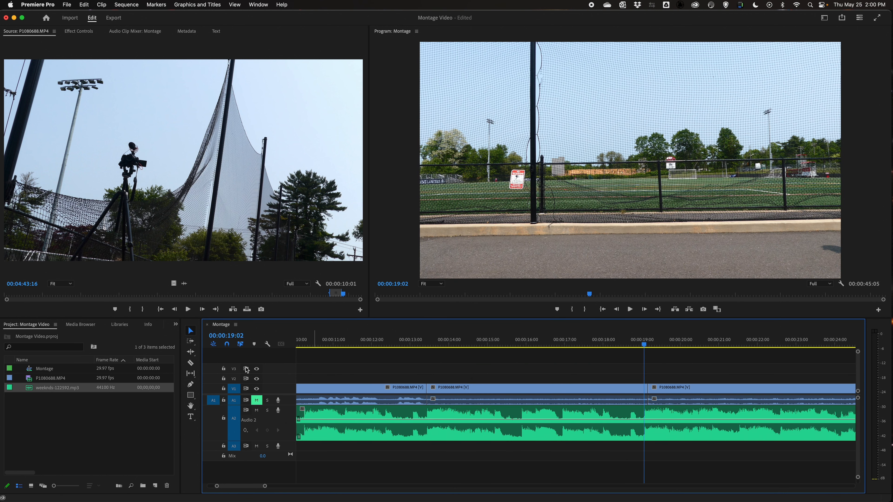
left_click(191, 344)
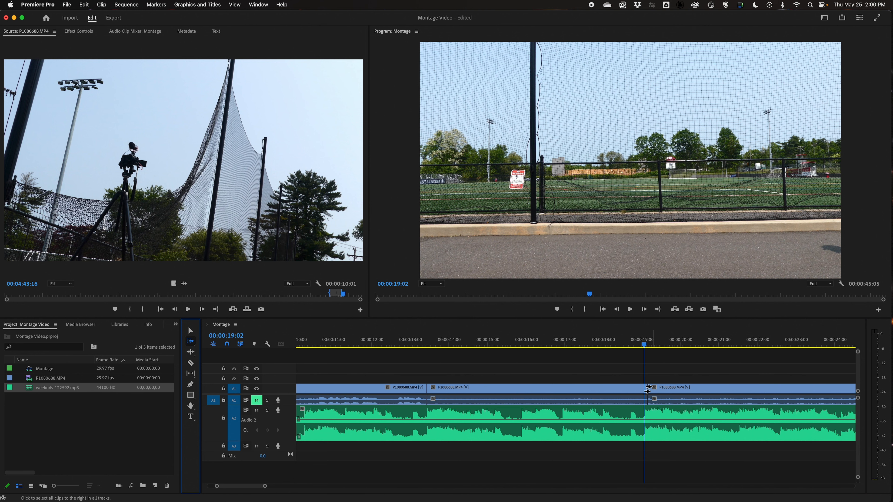
left_click(190, 352)
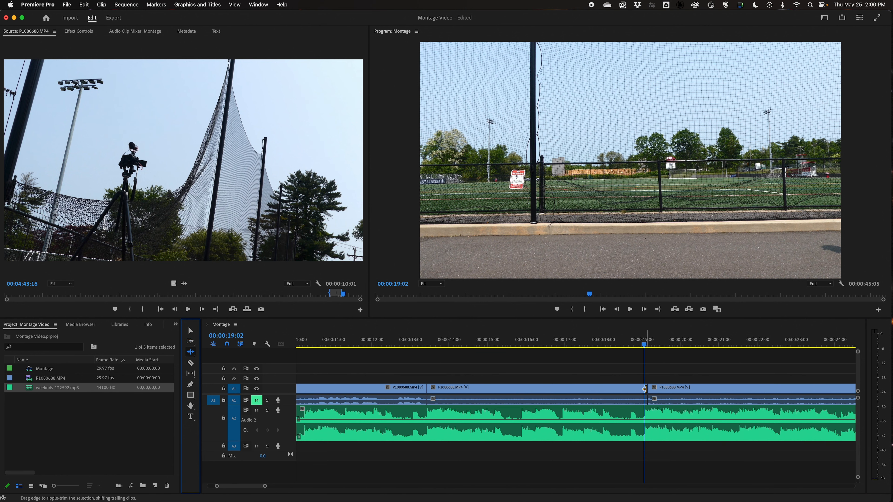
left_click_drag(645, 389, 649, 389)
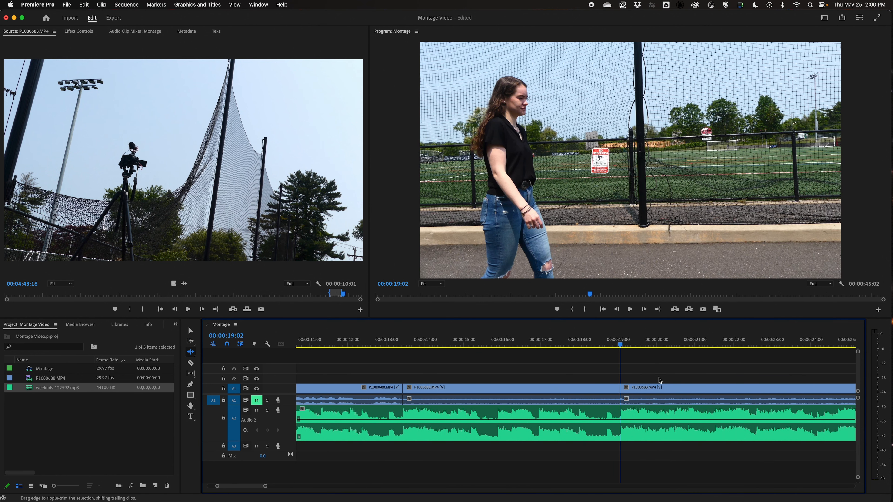
- Play through the fourth clip, stop on the beat at 00:00:24:21 and ripple trim the clip's end to it
scroll(660, 380, "right", 5)
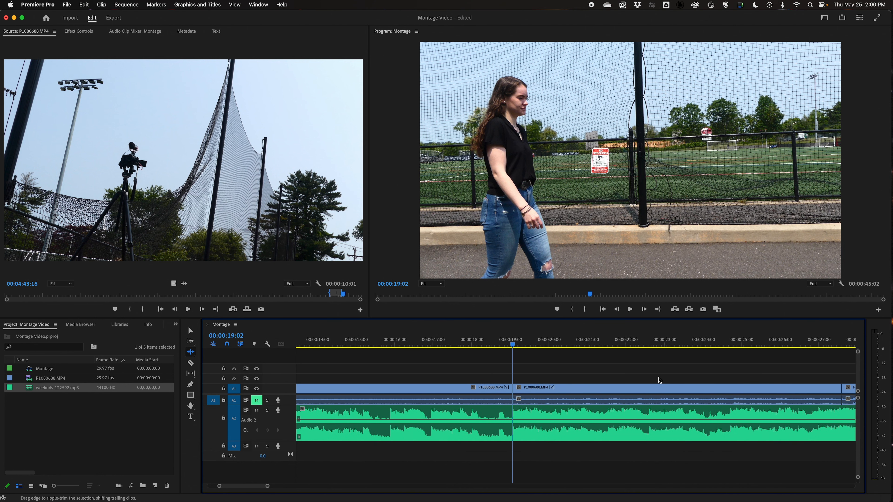
scroll(660, 380, "right", 3)
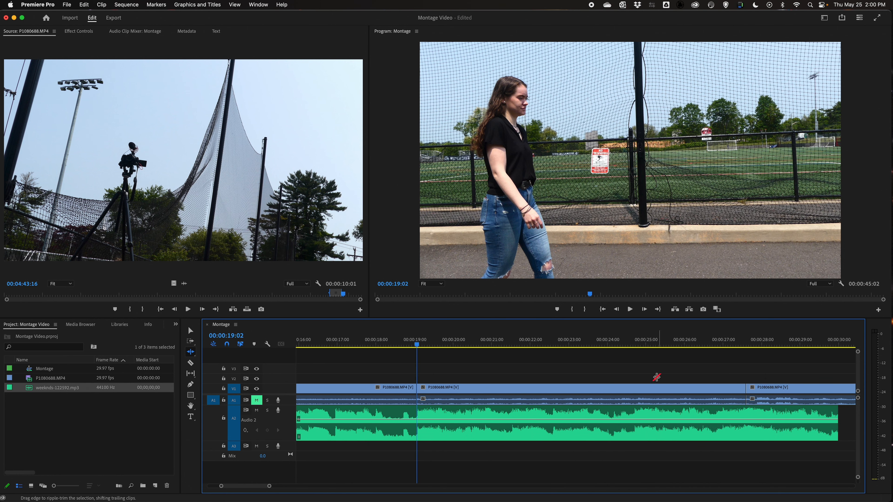
left_click(426, 341)
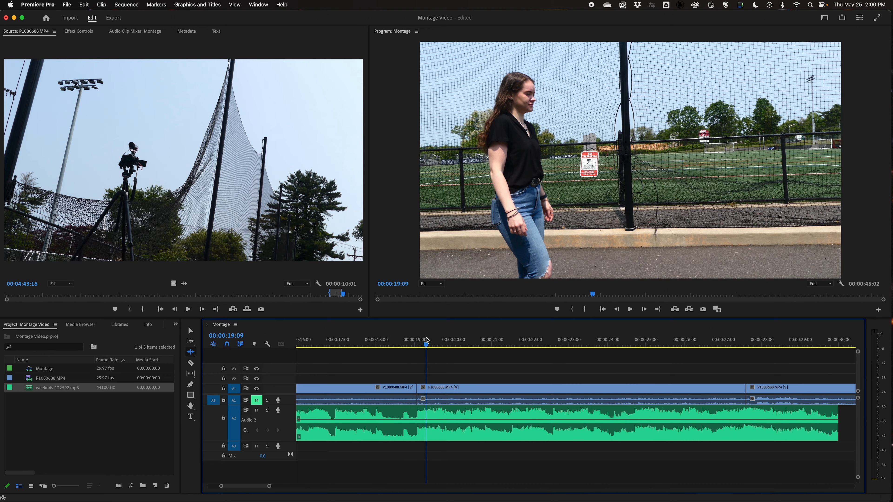
scroll(589, 365, "right", 5)
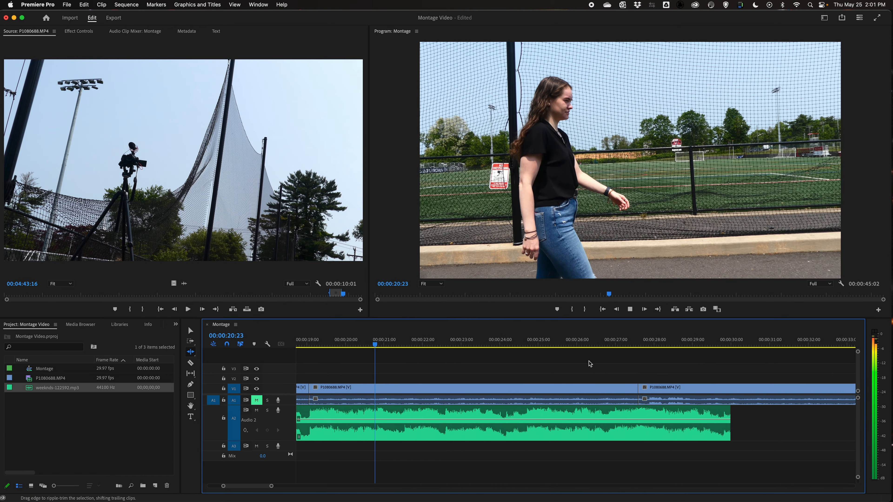
scroll(589, 364, "left", 10)
key("space")
key("minus")
key("minus")
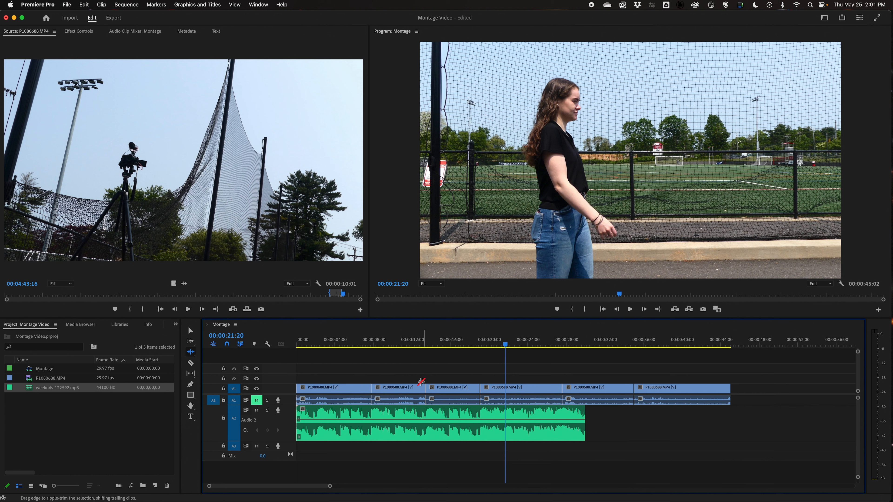
left_click(486, 346)
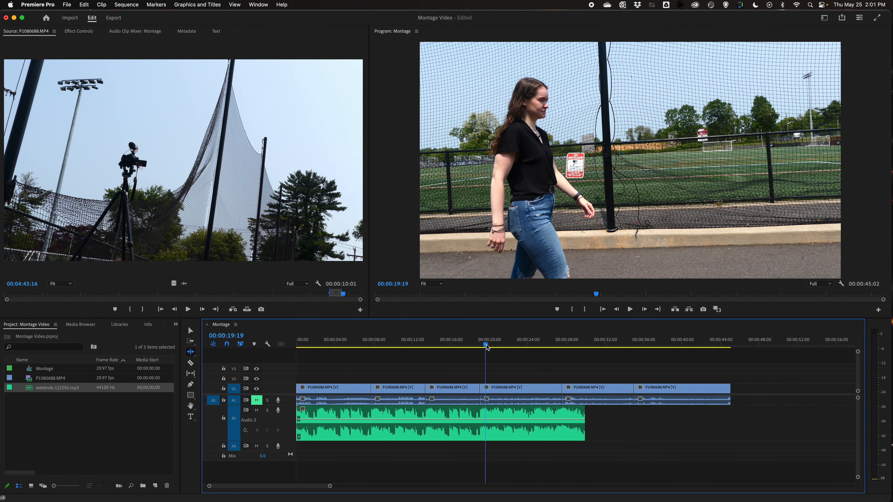
key("=")
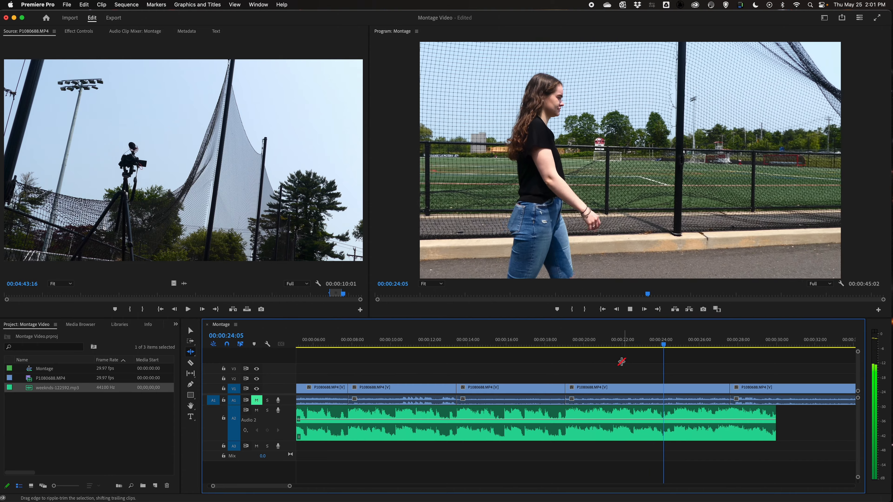
key("space")
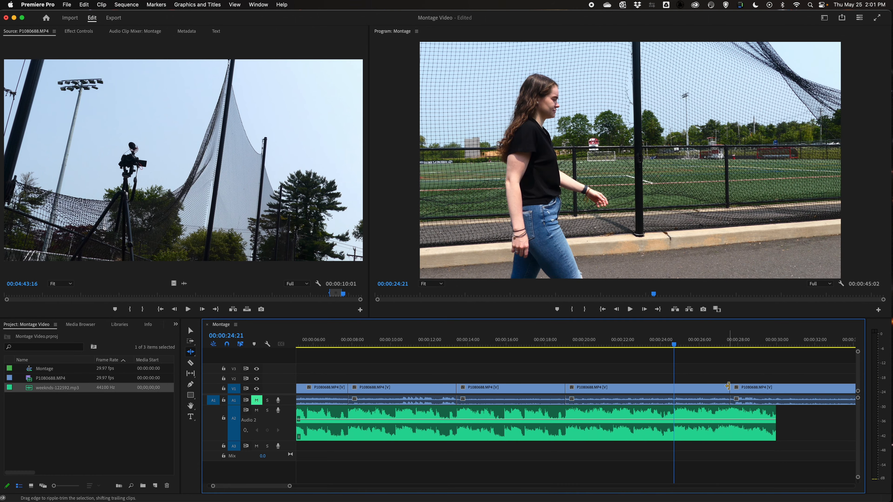
left_click_drag(728, 387, 675, 386)
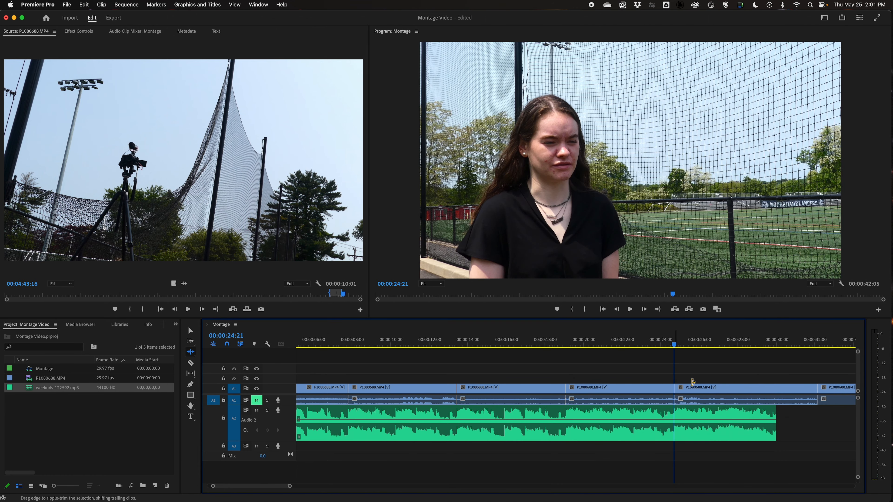
- Play the fifth clip past the end of the music to check it against the beat
scroll(724, 379, "right", 5)
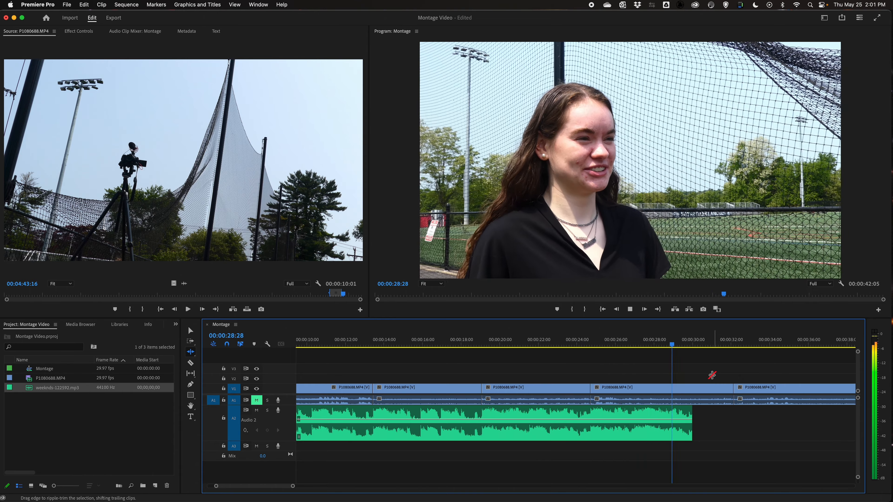
key("space")
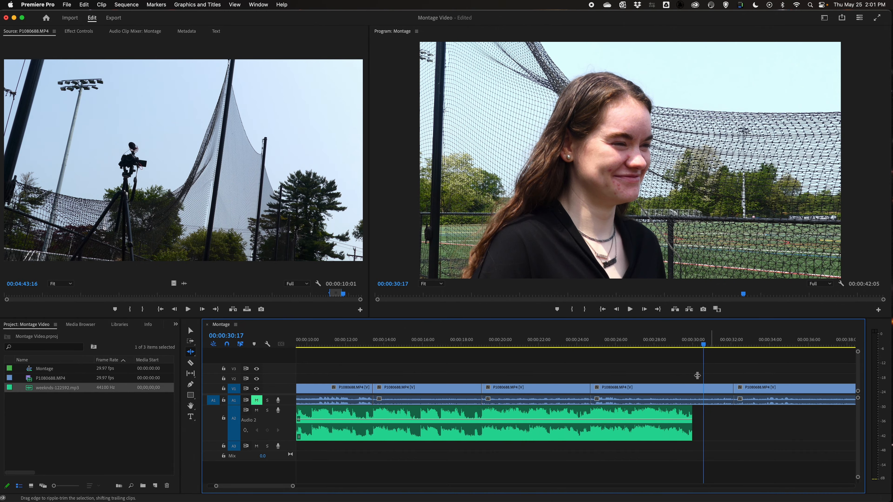
scroll(651, 372, "left", 10)
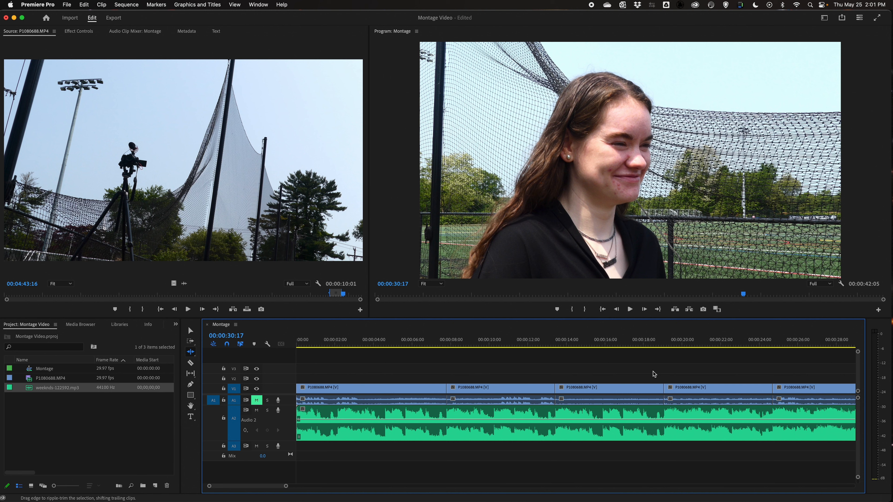
- Trim the start of the first clip to the beat at 00:00:02:04 and close the gap left before it
key("Home")
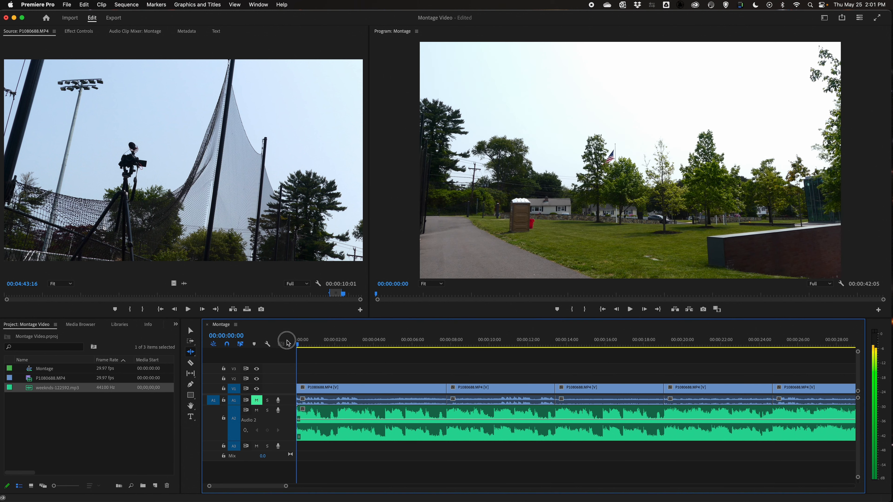
key("space")
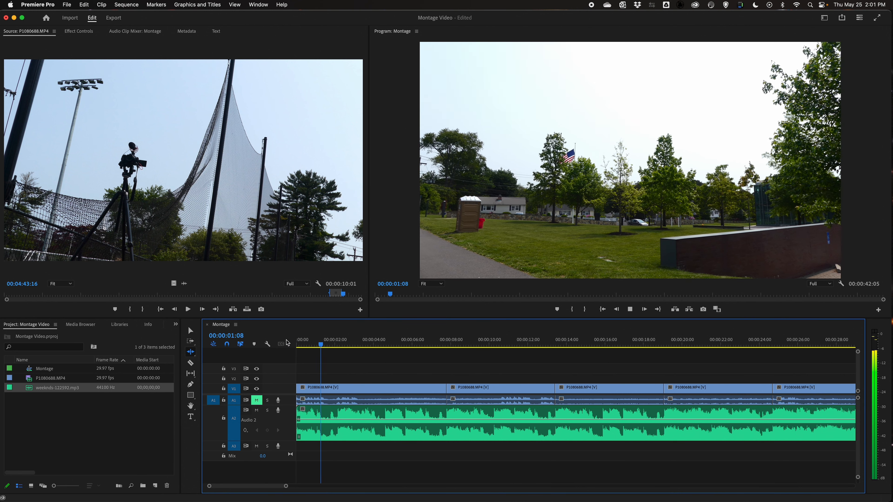
key("space")
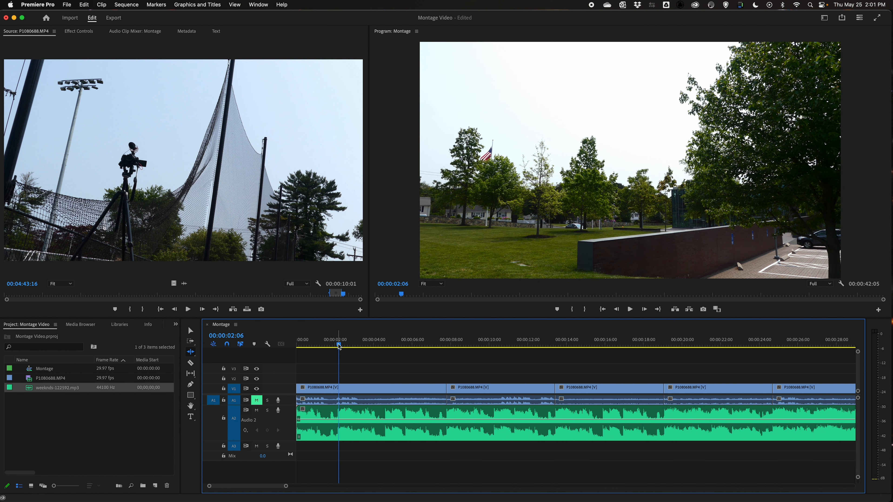
left_click_drag(339, 345, 337, 345)
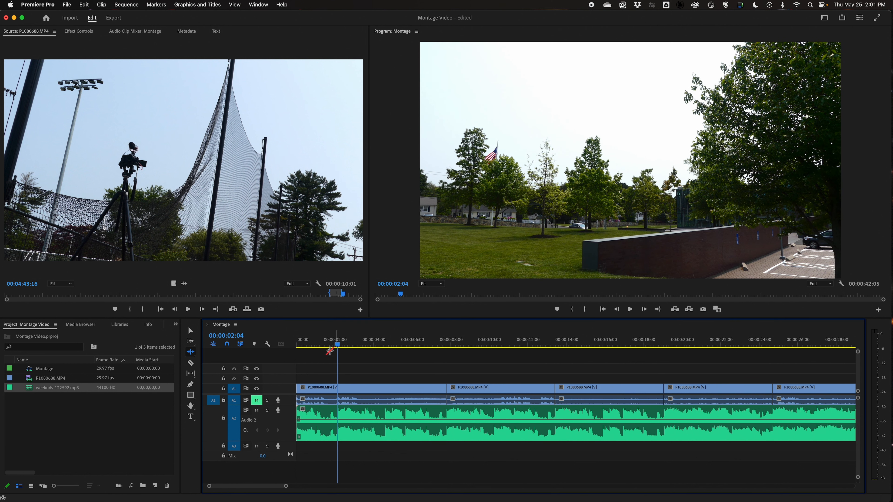
mouse_move(301, 388)
left_mouse_down()
mouse_move(337, 388)
mouse_move(299, 388)
left_mouse_up()
left_click(191, 333)
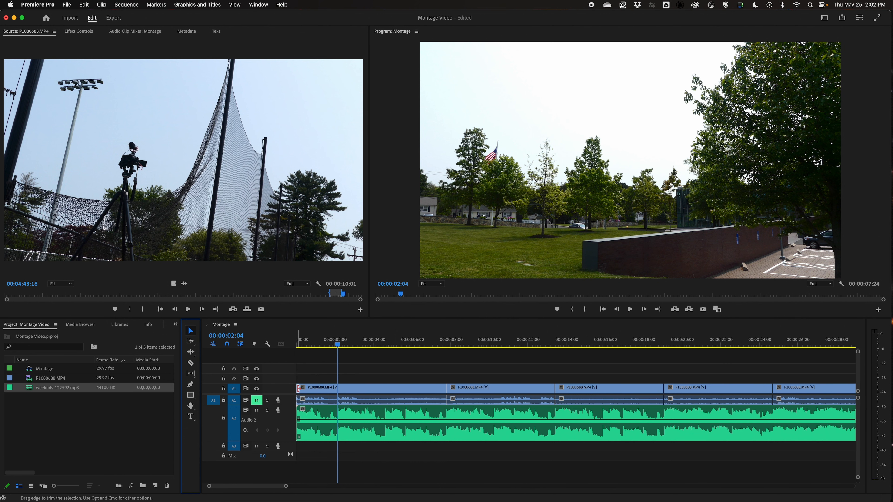
left_click_drag(299, 388, 337, 387)
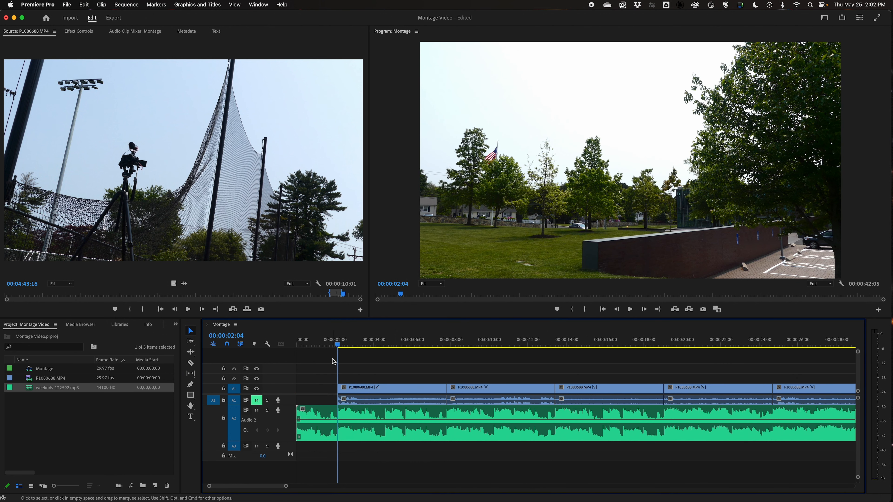
left_click(312, 391)
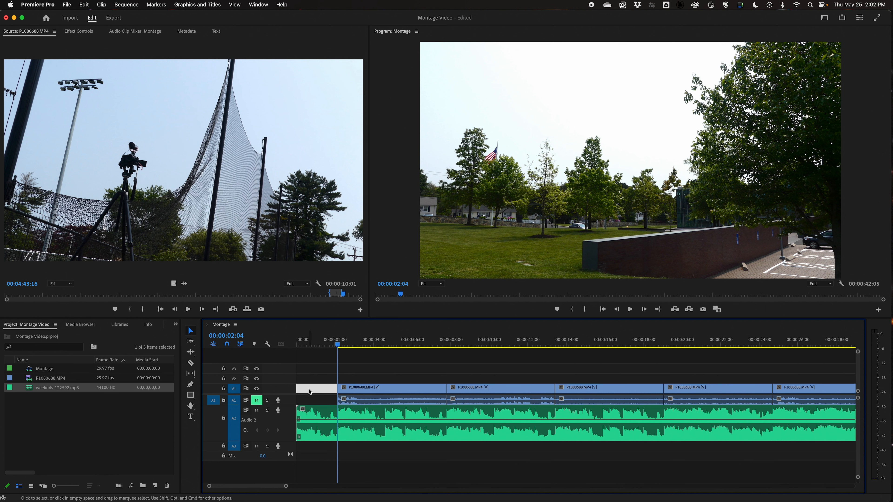
key("BackSpace")
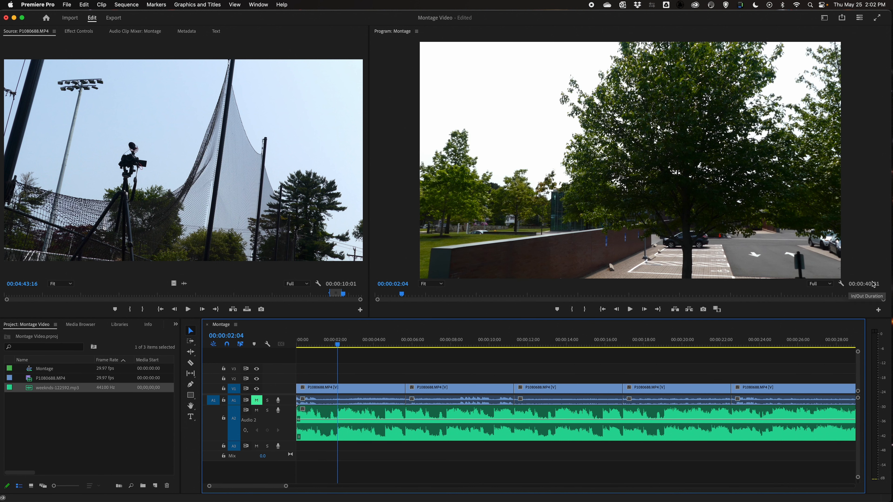
- Play through the fourth clip again and ripple trim its end to the beat at 00:00:20:25
left_click(191, 352)
left_click_drag(337, 345, 281, 346)
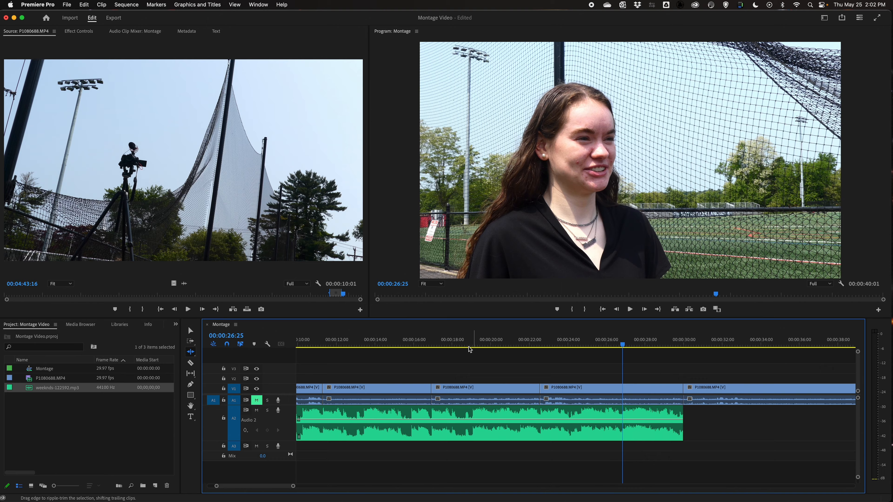
left_click(417, 344)
key("space")
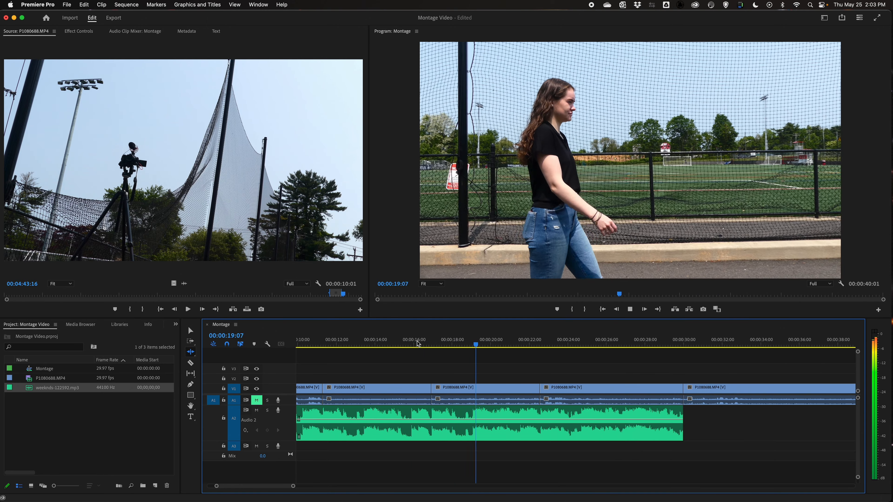
key("space")
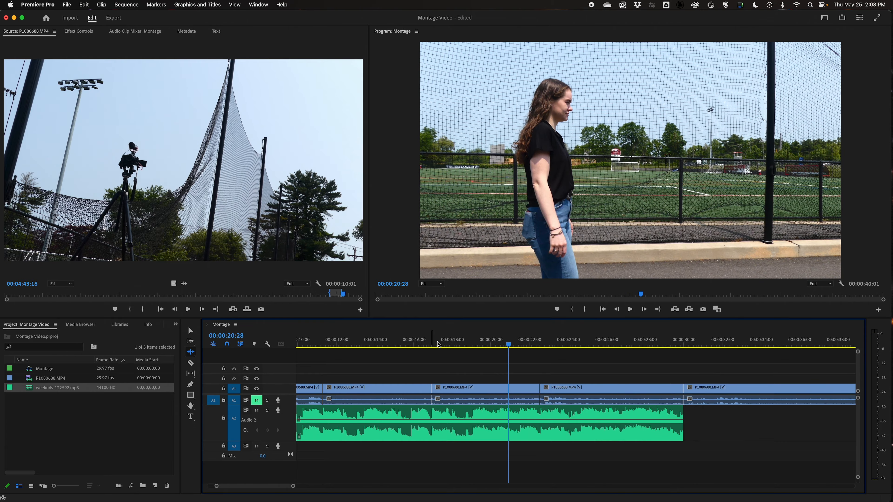
left_click_drag(511, 347, 507, 346)
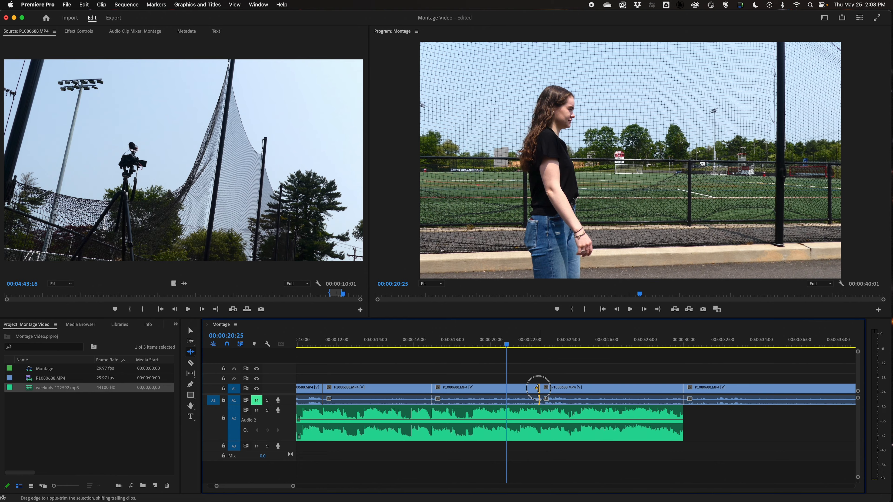
left_click_drag(538, 388, 507, 383)
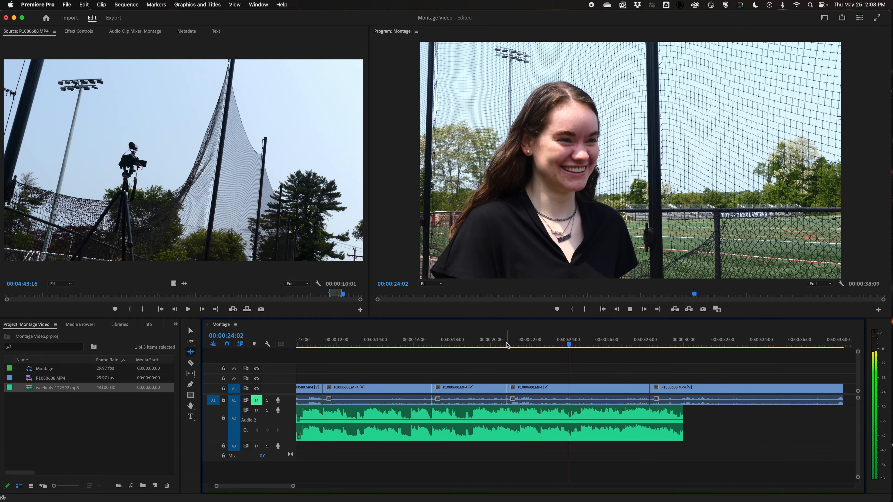
- Stop playback, park the playhead on the beat at 00:00:24:20 and ripple trim the fifth clip's end to it
key("space")
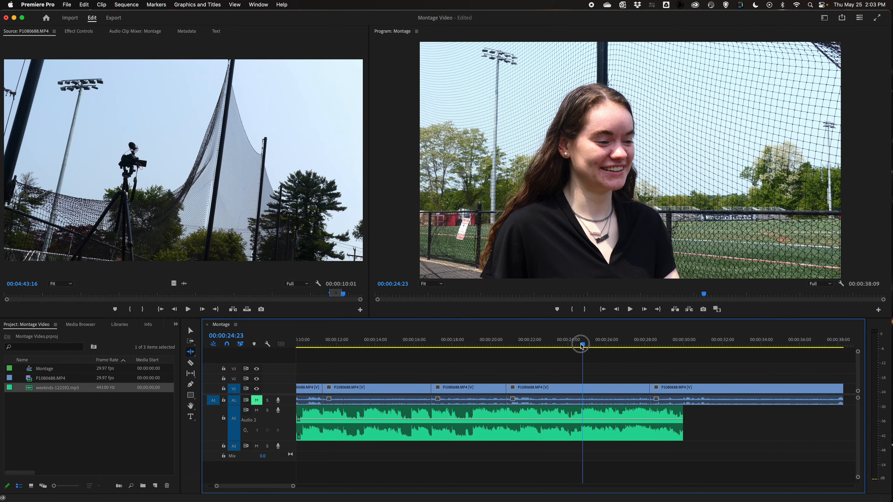
left_click_drag(582, 346, 581, 347)
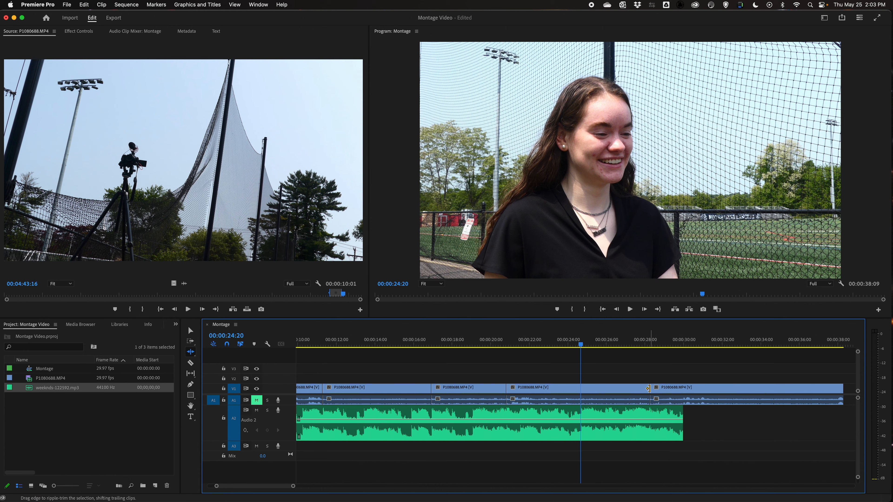
left_click_drag(649, 388, 579, 387)
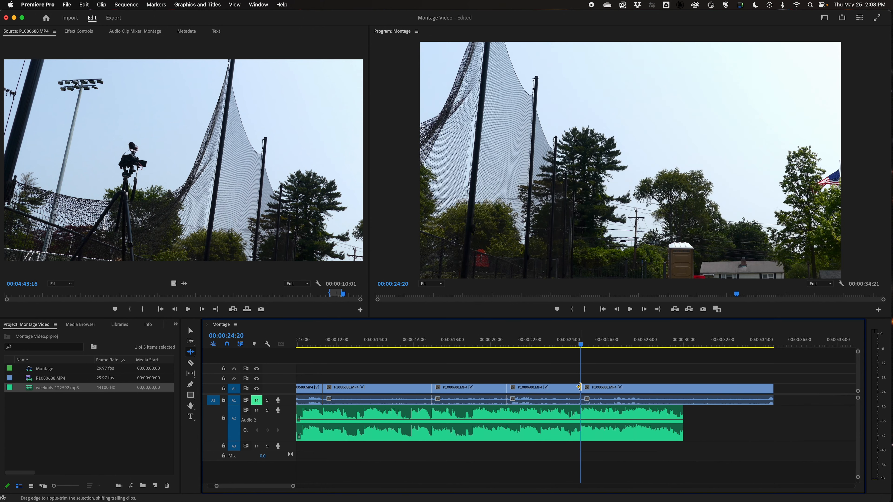
- Play through the last clip and ripple trim its end to the end of the music at 00:00:30:00
left_click(561, 346)
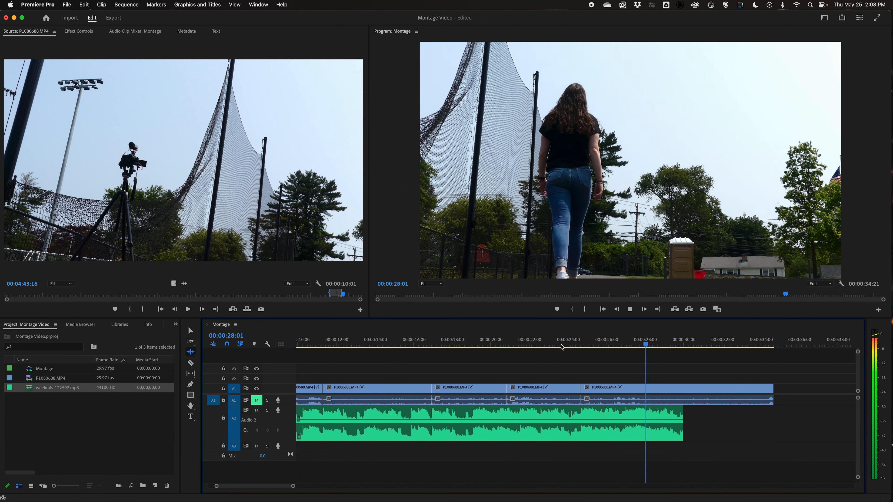
key("space")
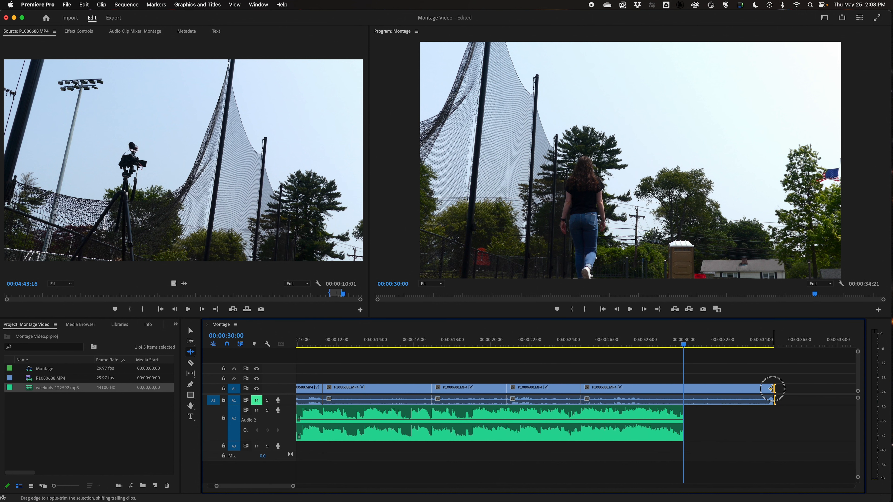
left_click_drag(773, 389, 678, 388)
- Fit the whole sequence in the timeline and play across the cut into the last clip to check its opening
left_click(452, 343)
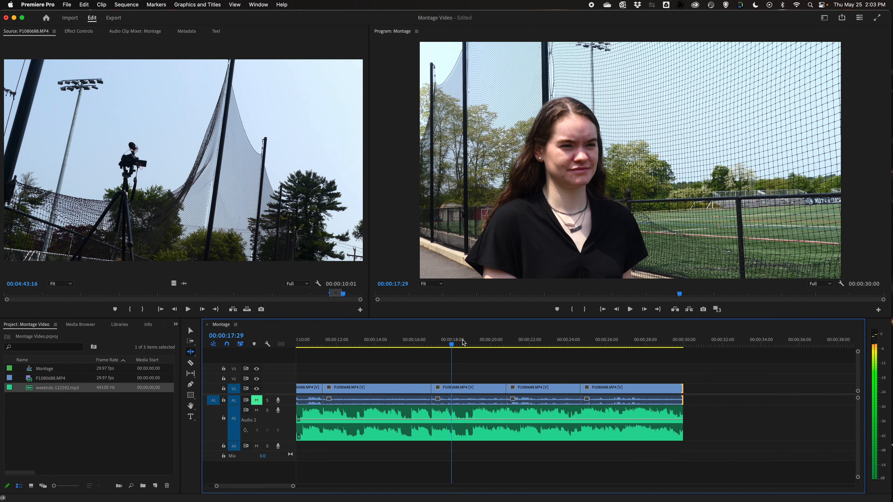
key("backslash")
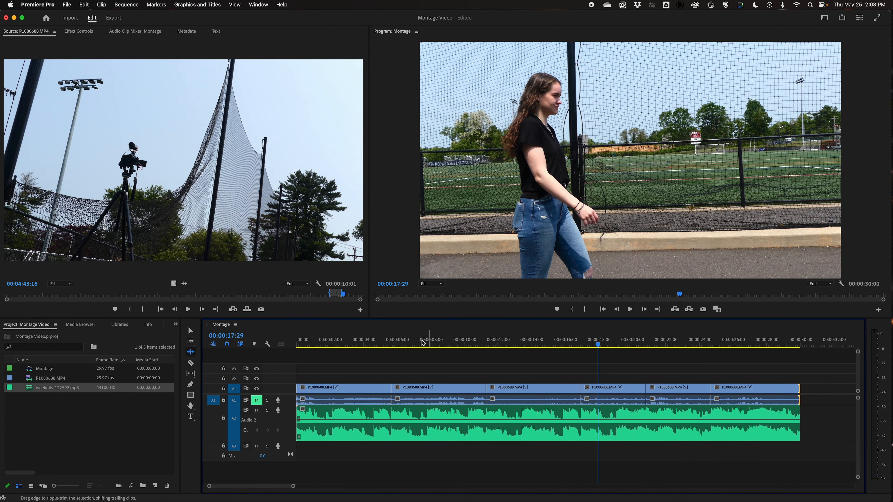
key("Home")
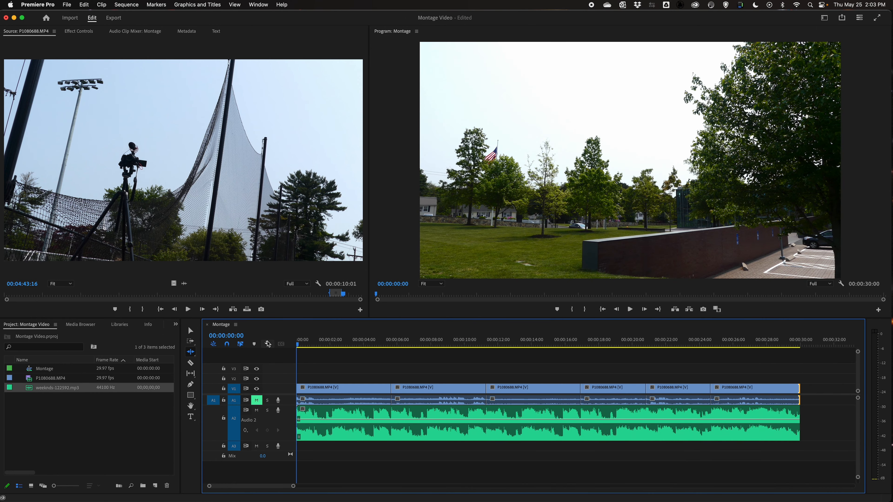
left_click(707, 345)
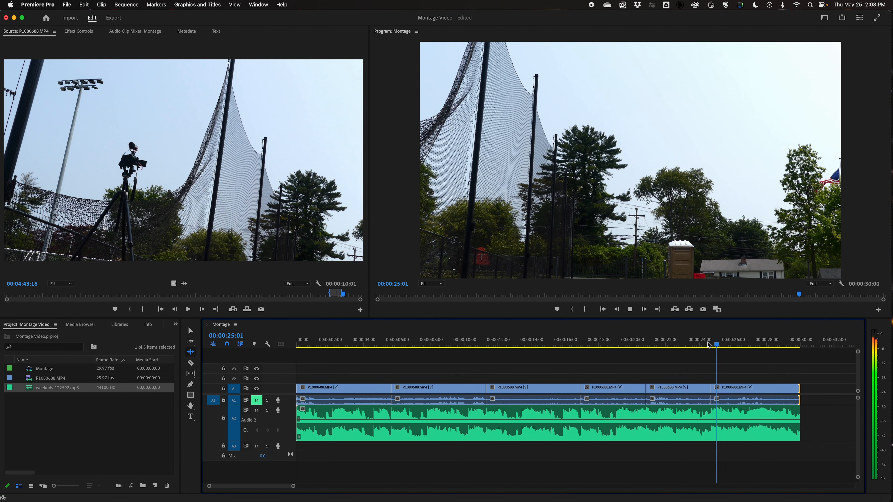
key("space")
- Slip the last clip's footage later with the Slip tool so the woman enters sooner after the cut, and play across the cut
left_click_drag(719, 346, 710, 348)
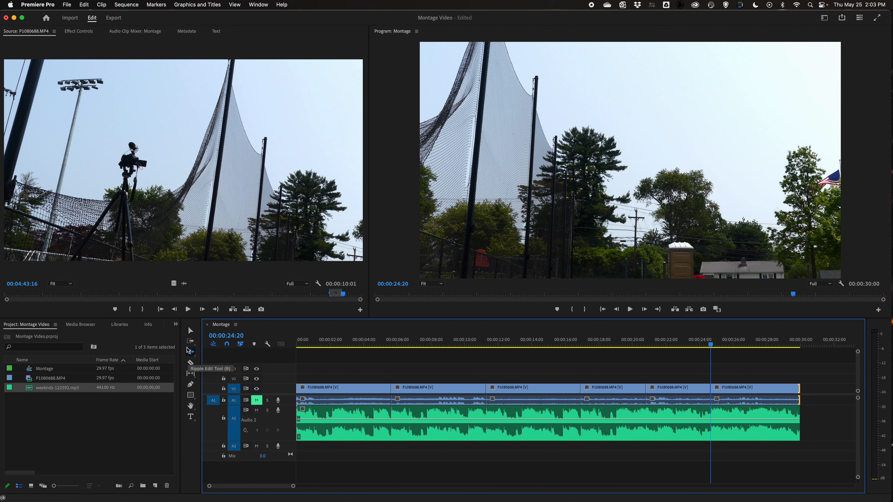
left_click(190, 374)
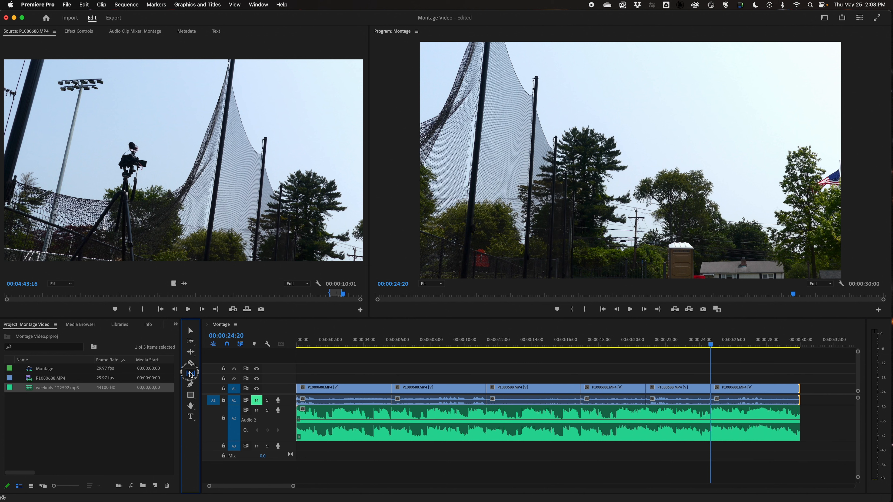
left_click(190, 374)
left_click(190, 375)
left_click(742, 387)
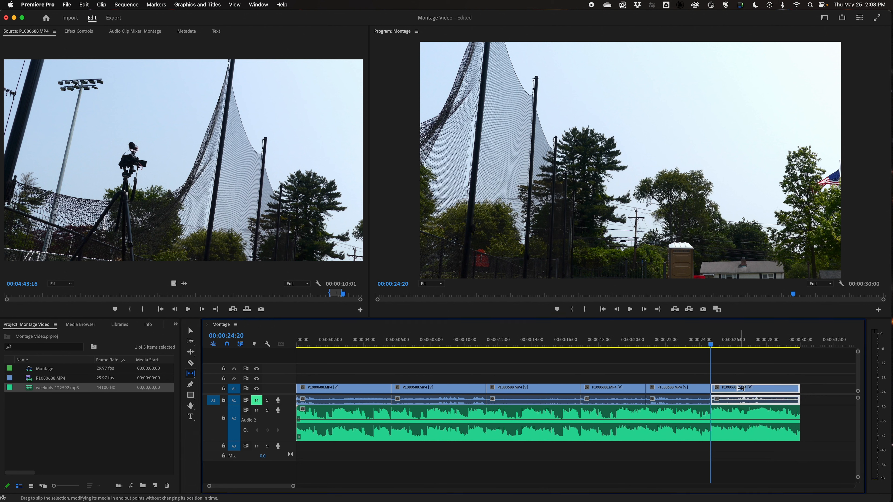
mouse_move(740, 387)
left_mouse_down()
mouse_move(754, 388)
mouse_move(730, 389)
left_mouse_up()
left_click_drag(705, 347, 699, 346)
key("space")
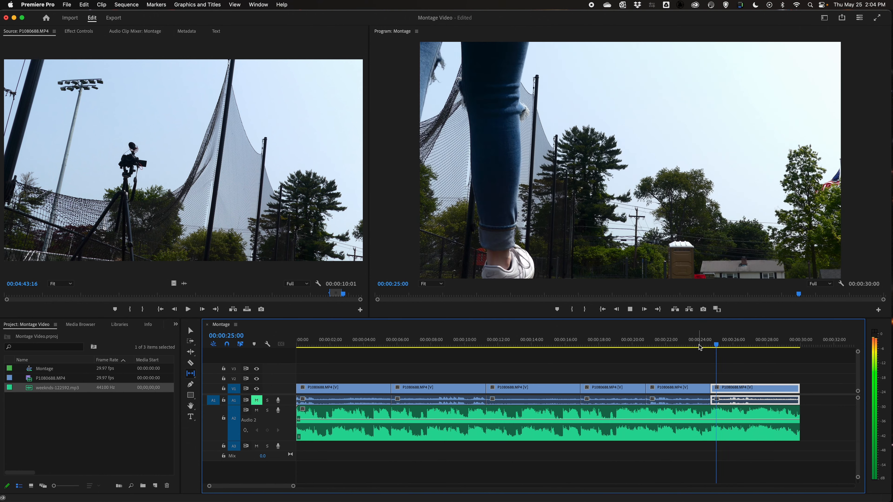
key("space")
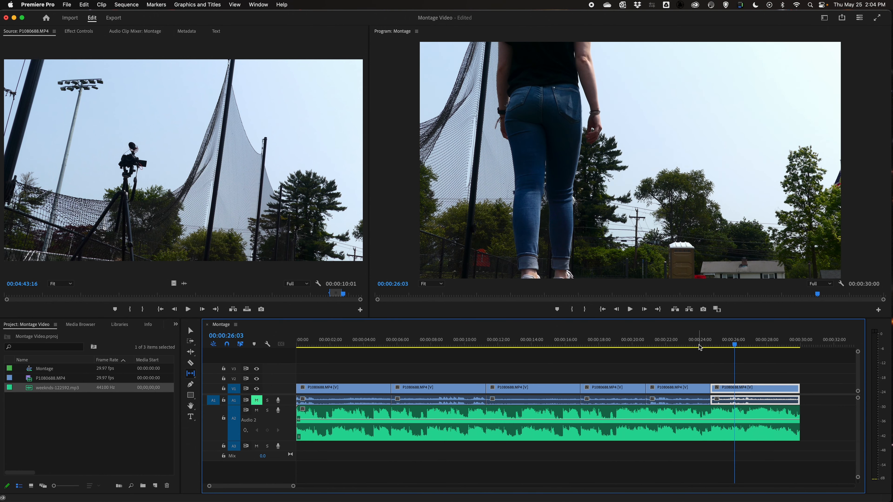
- Check the cut after the third clip and slip that clip's footage later so her shadow is out of the last frame
left_click_drag(598, 346, 572, 344)
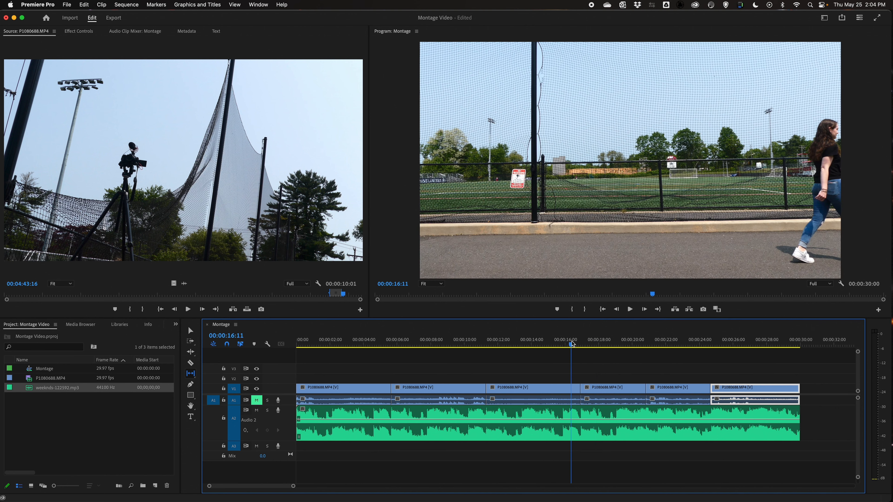
key("space")
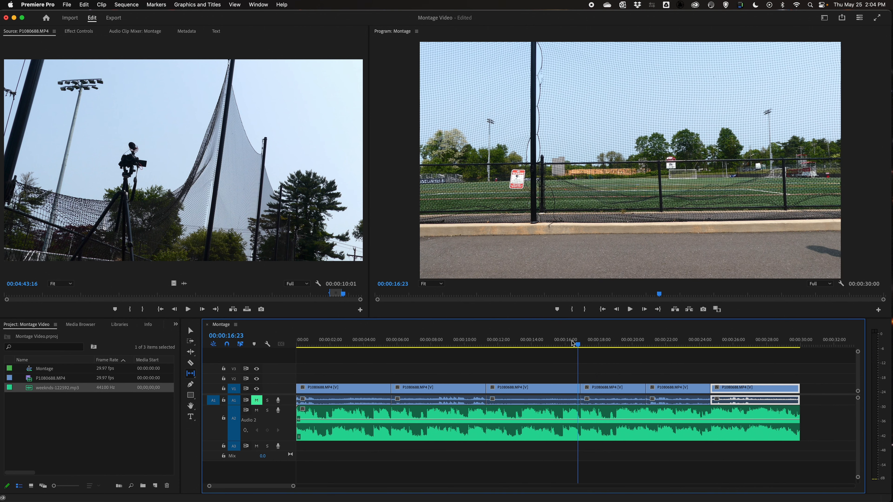
key("space")
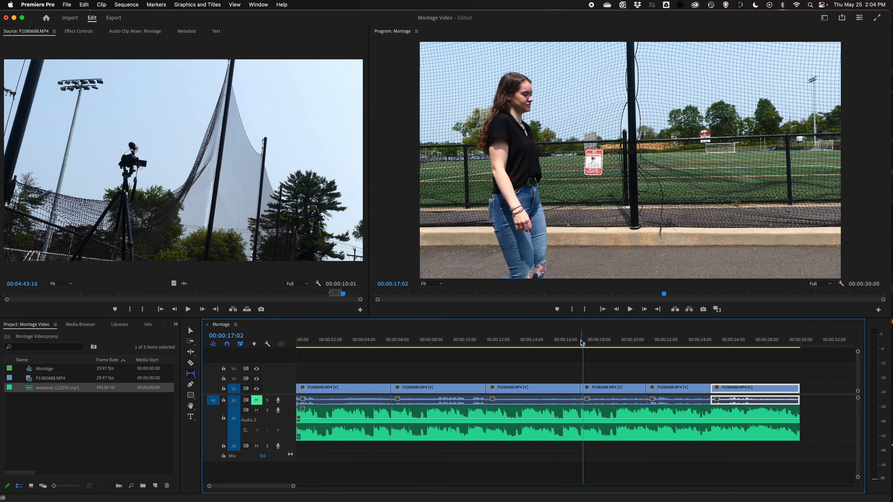
key("Up")
key("Up")
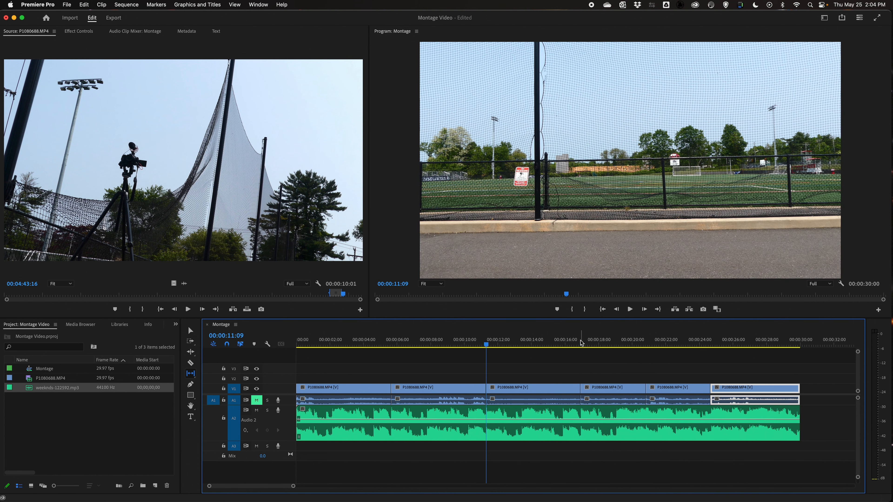
left_click(582, 342)
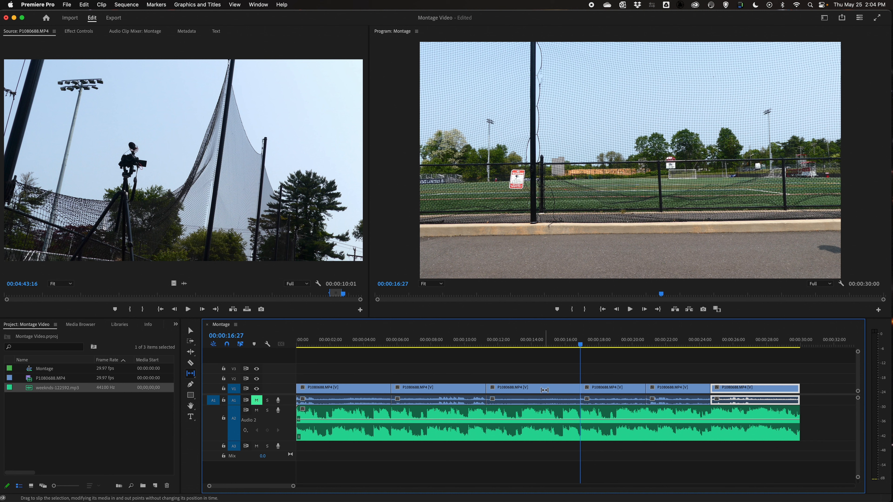
left_click(544, 390)
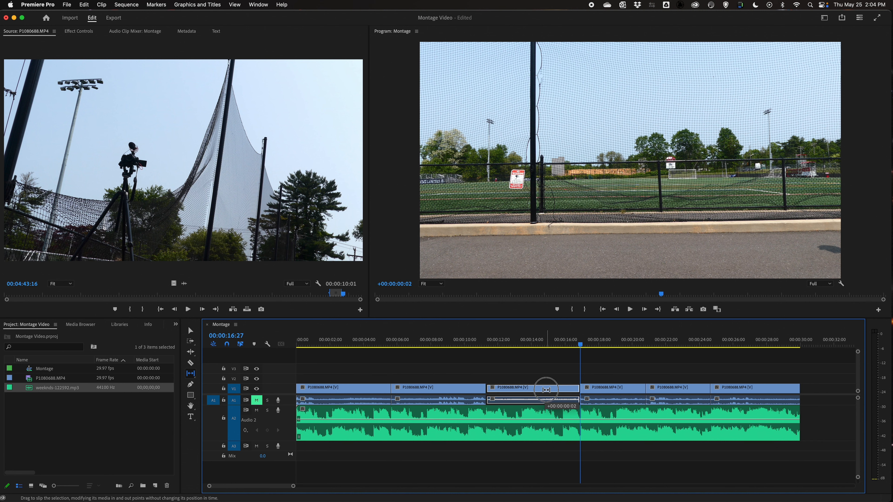
left_click_drag(545, 390, 538, 390)
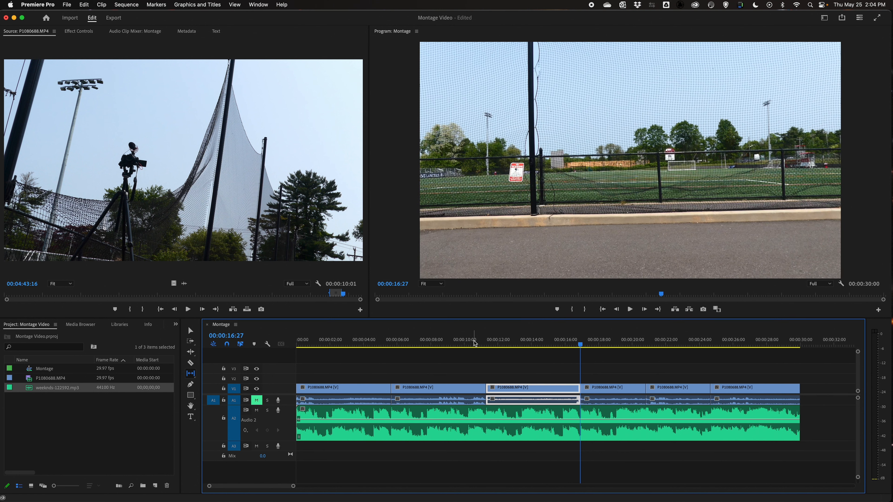
- Play the slipped third clip through into the fourth clip to check the timing of the cut
left_click(480, 345)
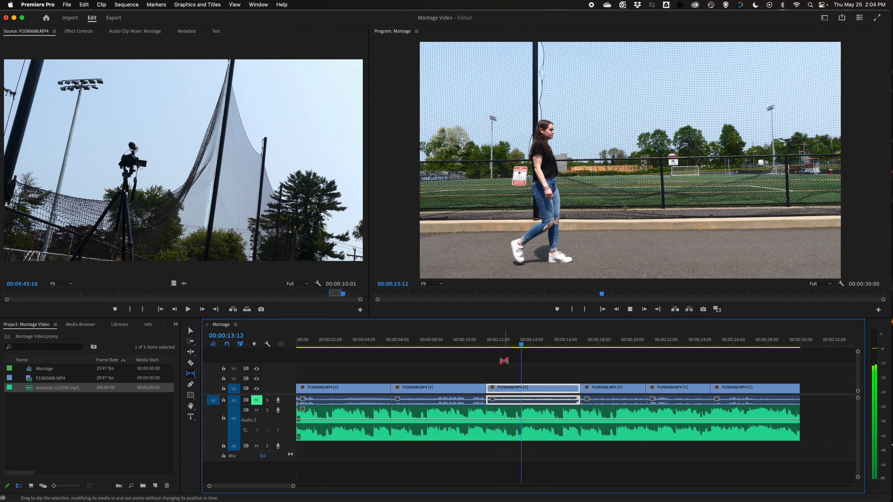
key("v")
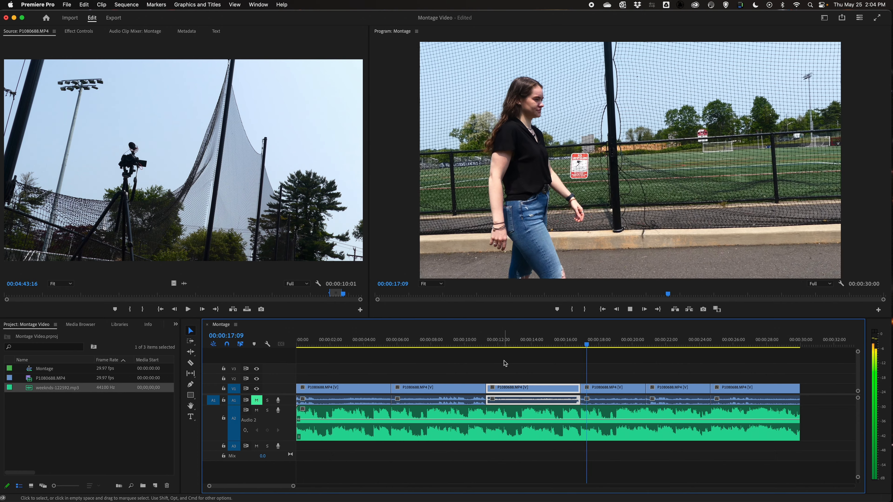
left_click(532, 345)
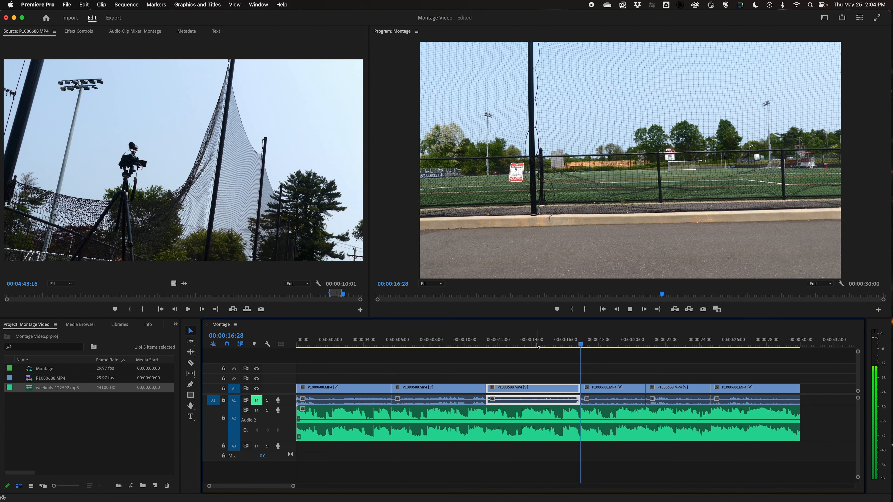
key("space")
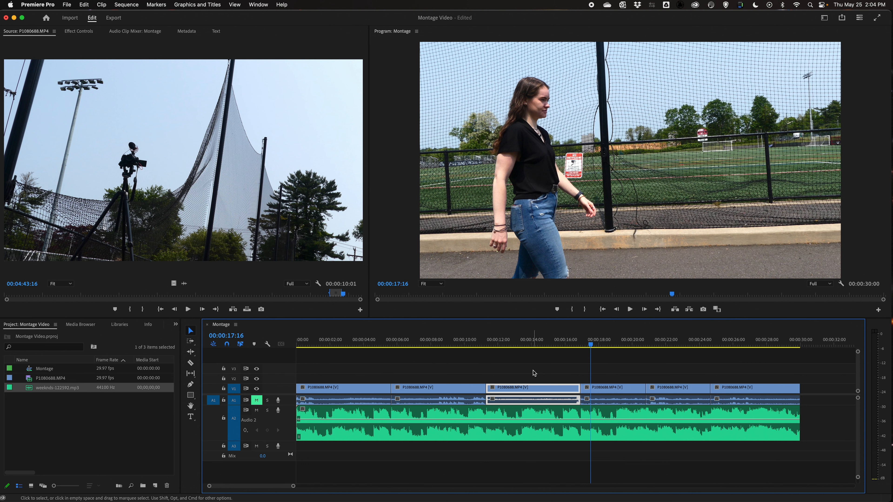
- Slip the third clip's footage slightly earlier and play it through the cut into the fourth clip
key("=")
key("y")
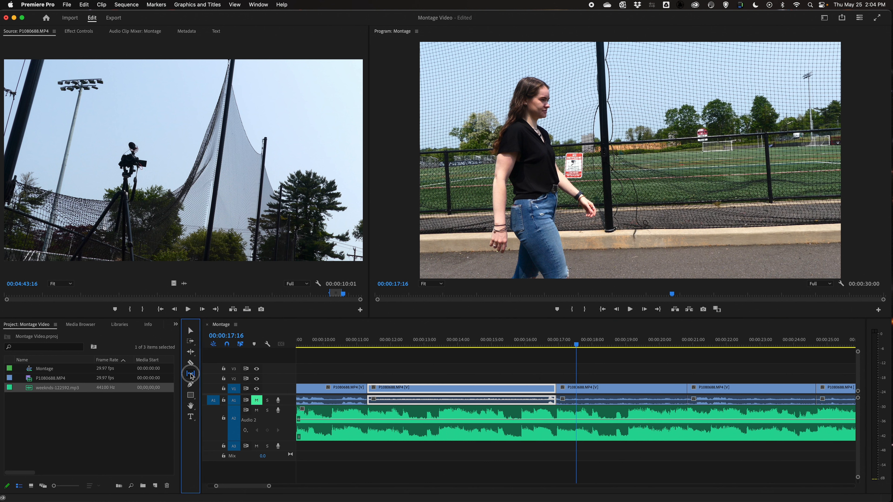
left_click_drag(462, 389, 464, 387)
left_click(357, 343)
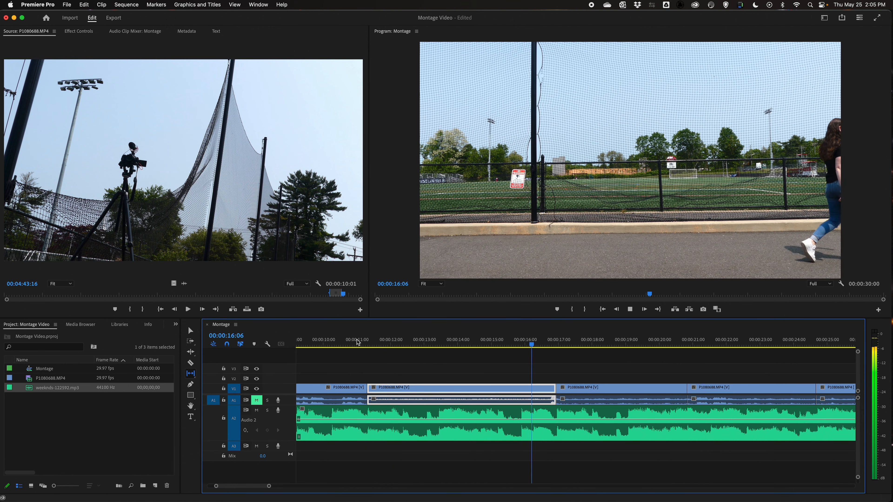
key("space")
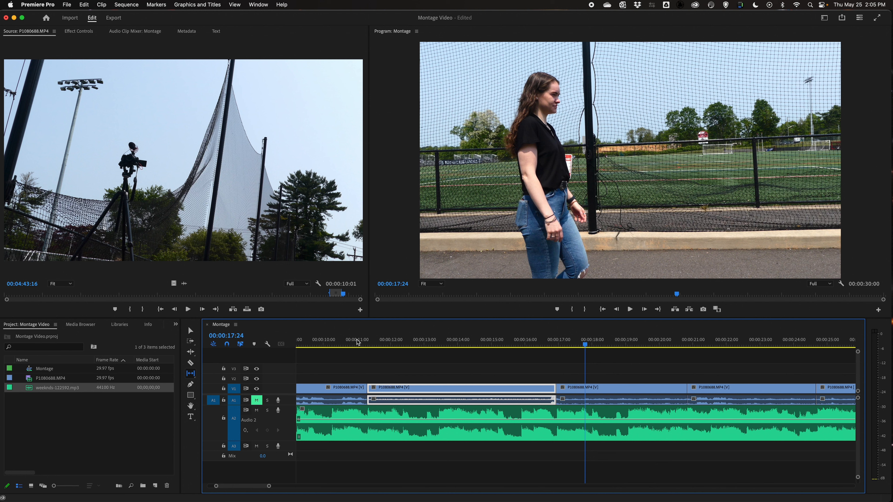
- Save the project, return to the Selection tool and clear the clip selection in the timeline
key("super+s")
left_click(193, 333)
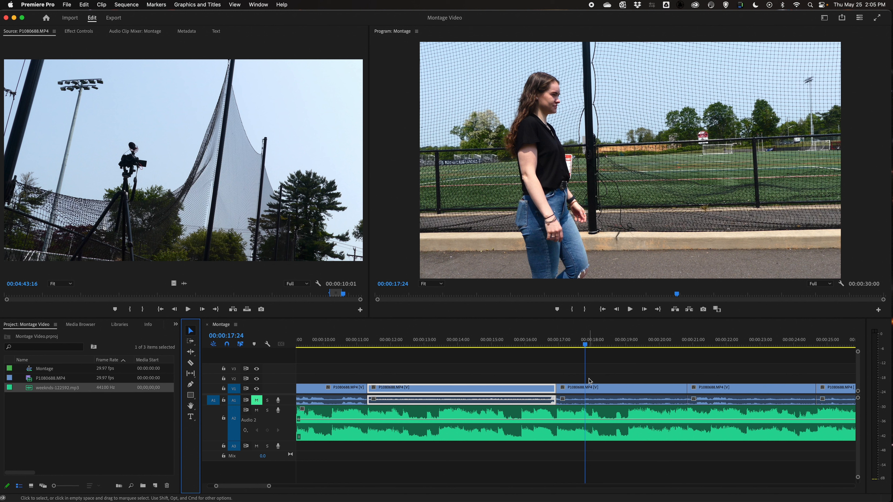
scroll(599, 402, "right", 15)
scroll(601, 402, "left", 7)
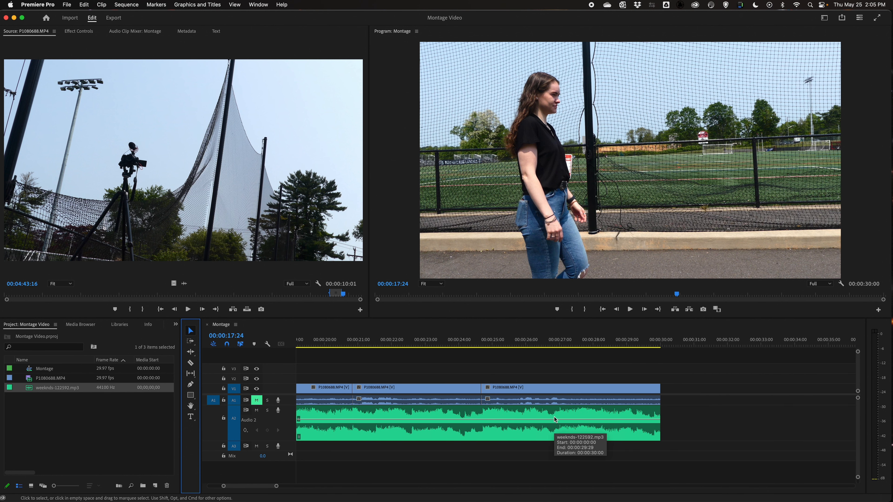
scroll(554, 416, "left", 10)
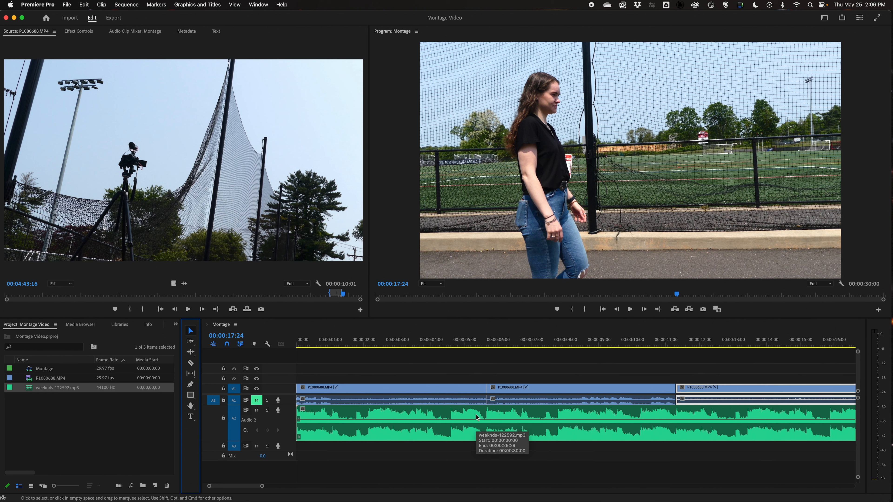
left_click(503, 389)
left_click(504, 375)
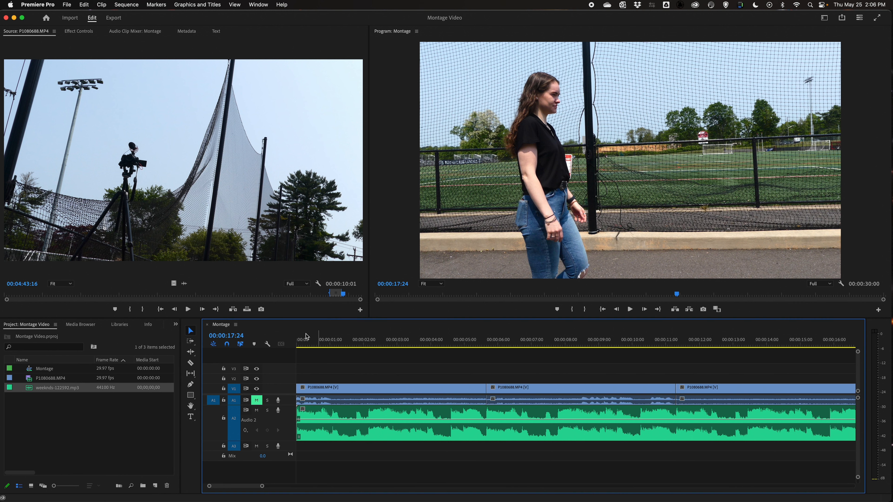
- Begin exporting the Montage sequence and set the save location to a new Exports folder inside the Montage Video folder
left_click(115, 20)
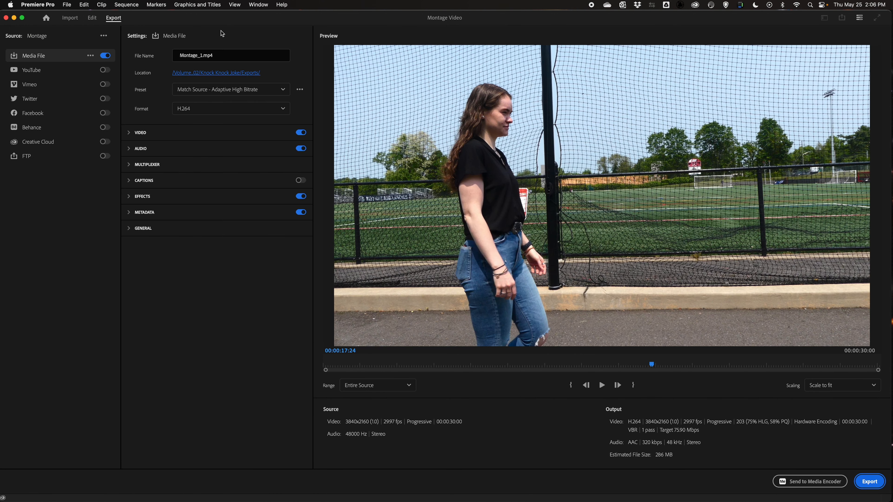
left_click(227, 75)
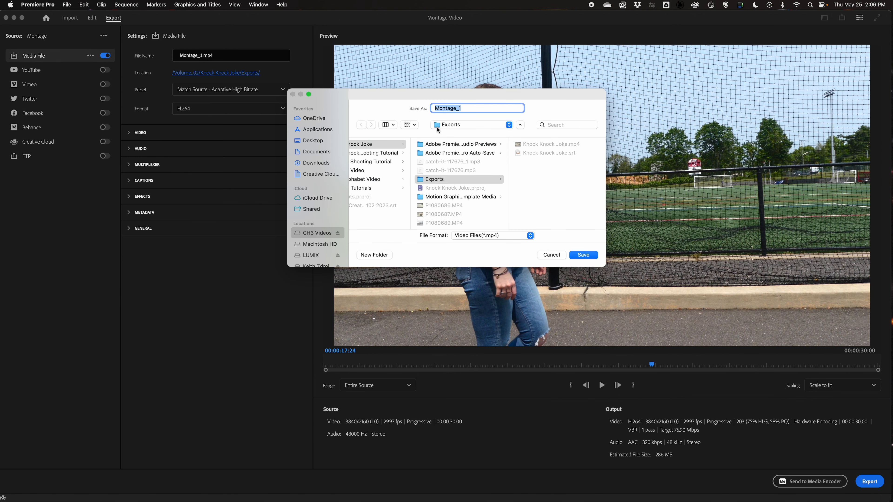
left_click(376, 172)
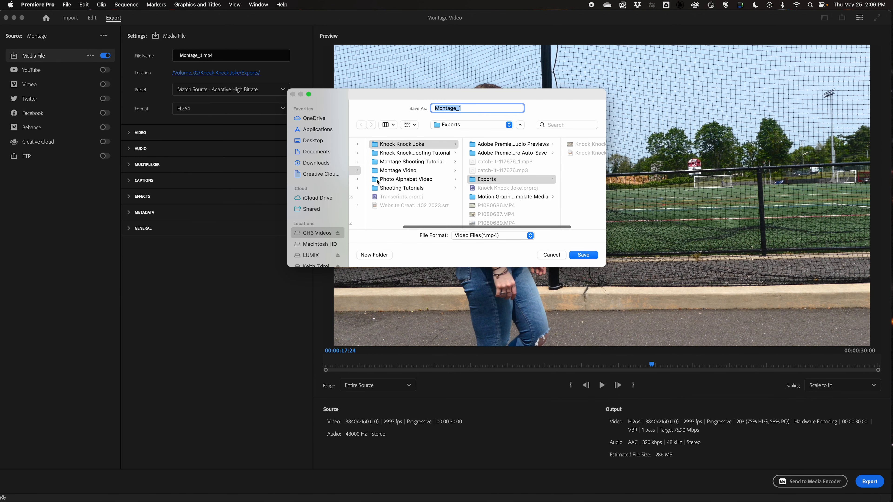
left_click(383, 254)
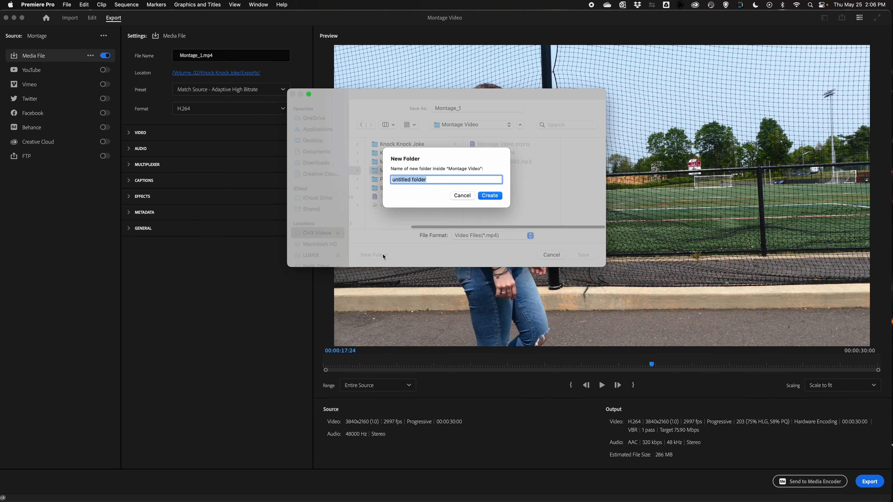
type("Exports")
key("Return")
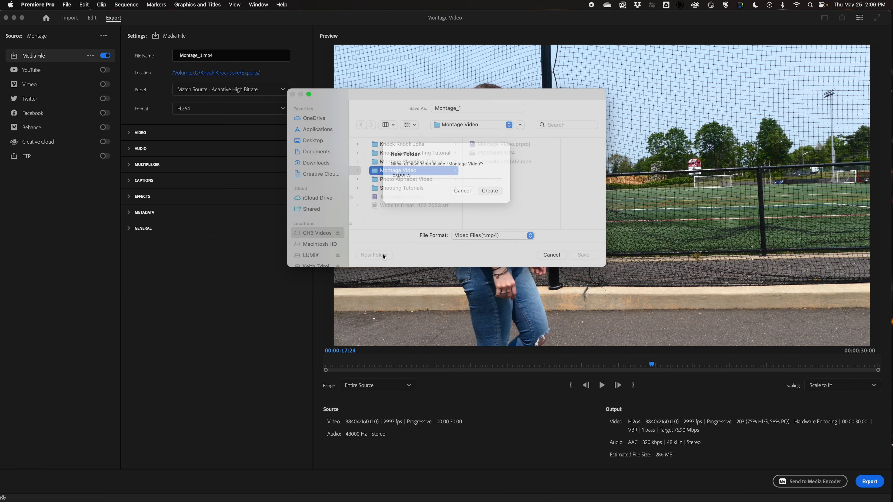
- Name the output file Montage and export the sequence as H.264 with the Match Source - Adaptive High Bitrate preset
left_click(472, 107)
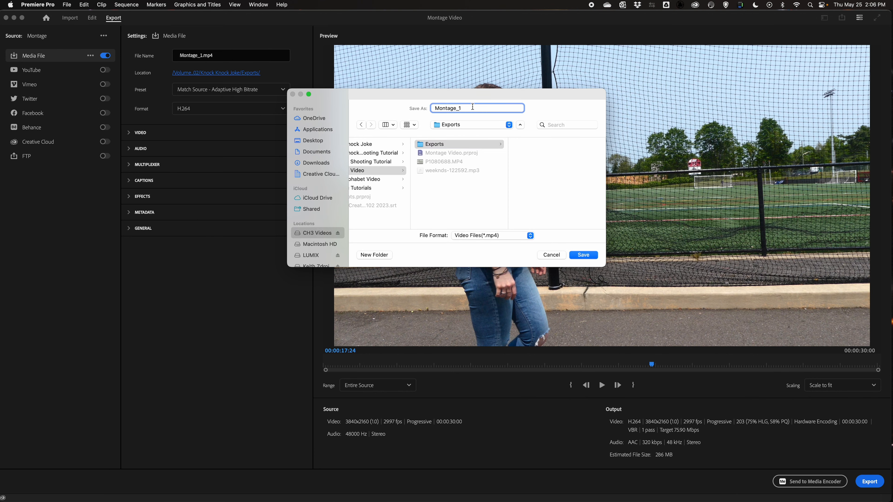
key("BackSpace")
key("BackSpace")
left_click(585, 255)
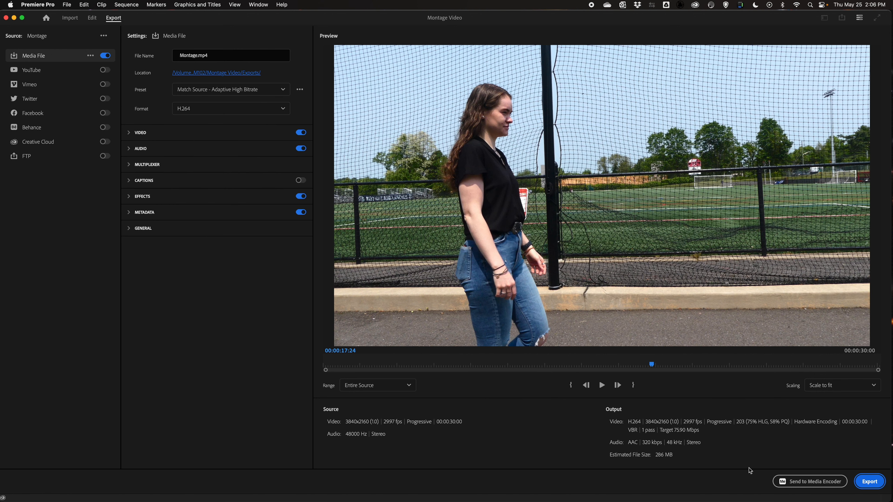
left_click(864, 483)
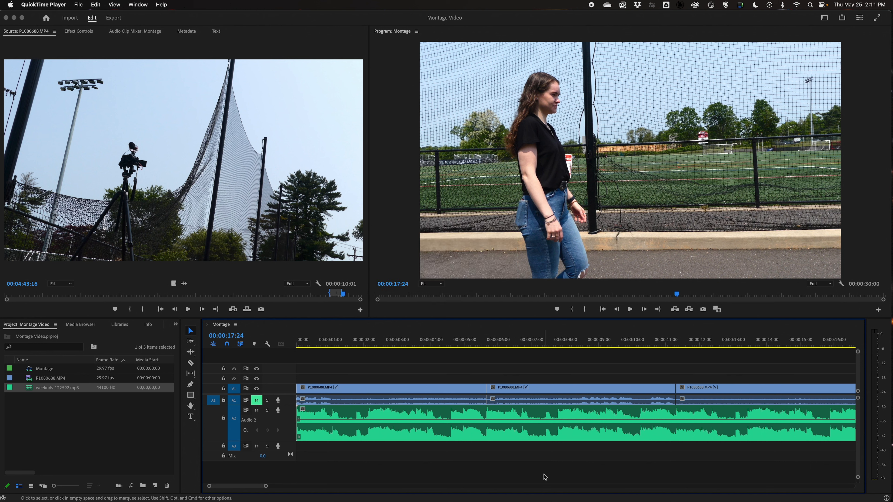
- Switch to Safari, where the Pixabay beats search page is open
mouse_move(297, 499)
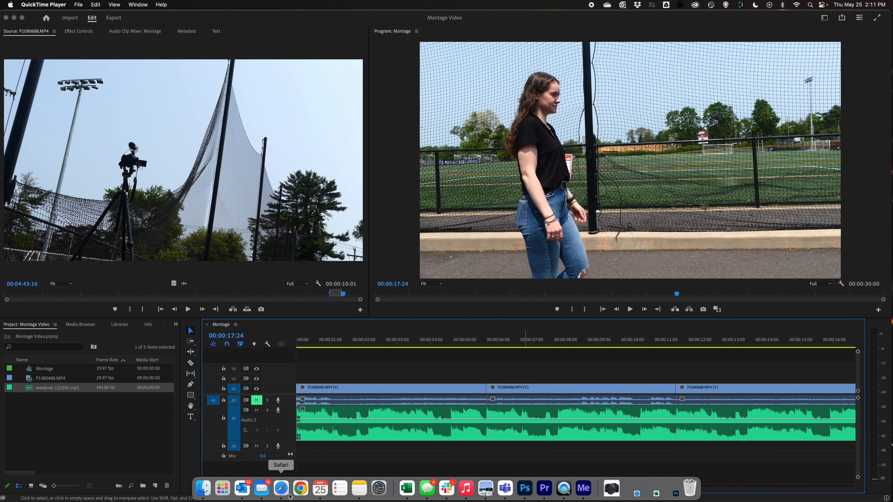
left_click(282, 492)
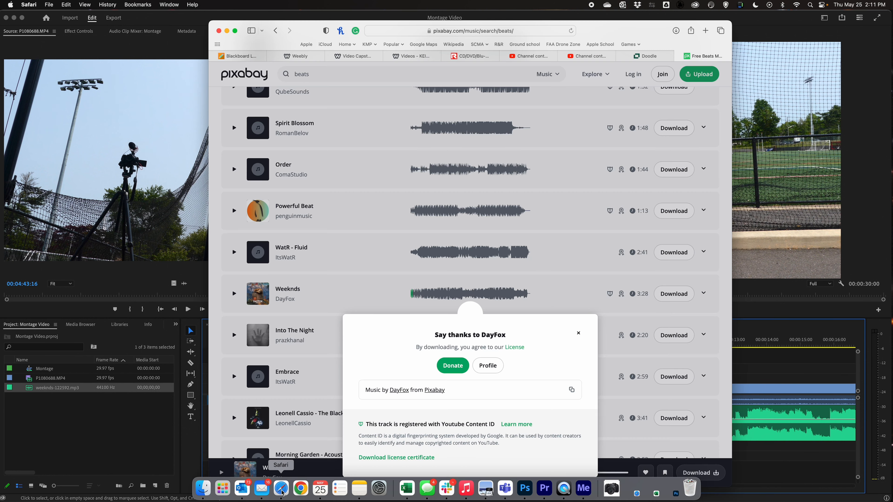